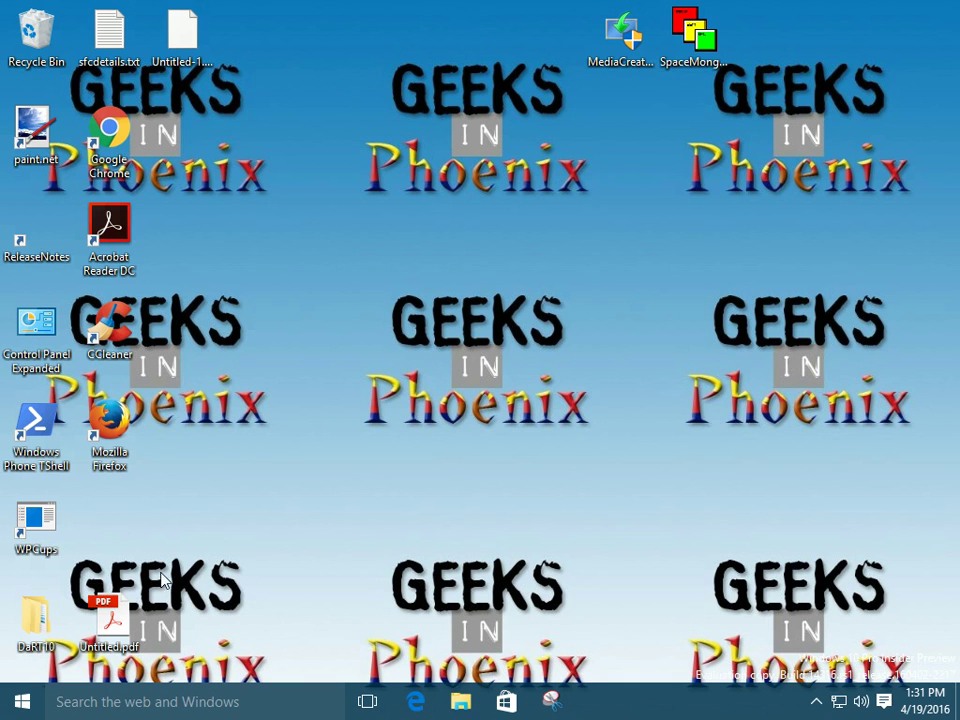
pyautogui.rightClick(22, 706)
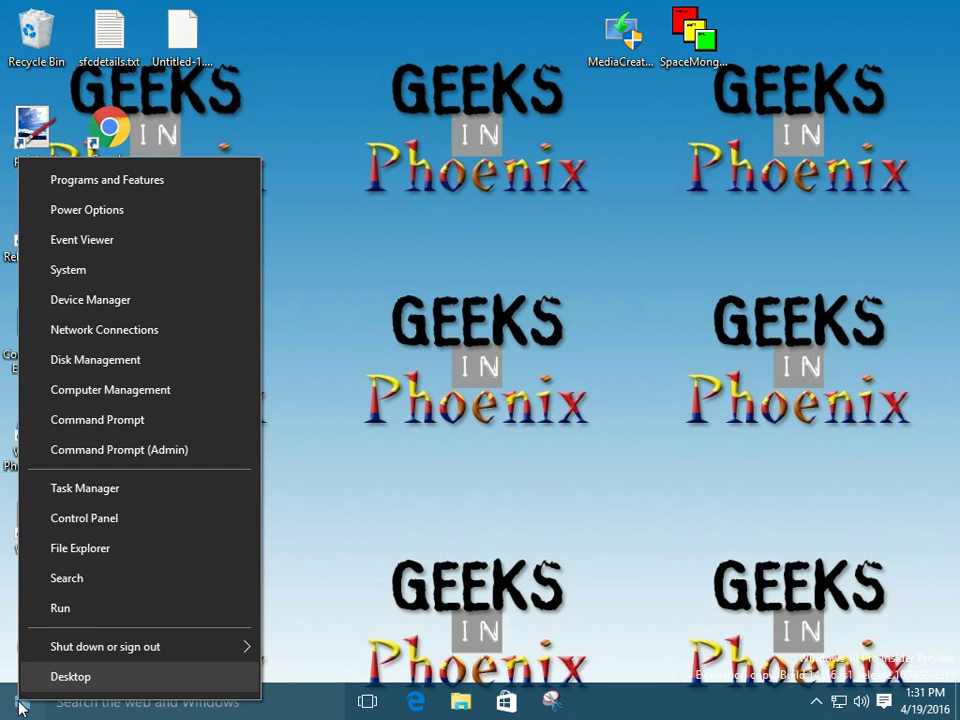
pyautogui.click(70, 609)
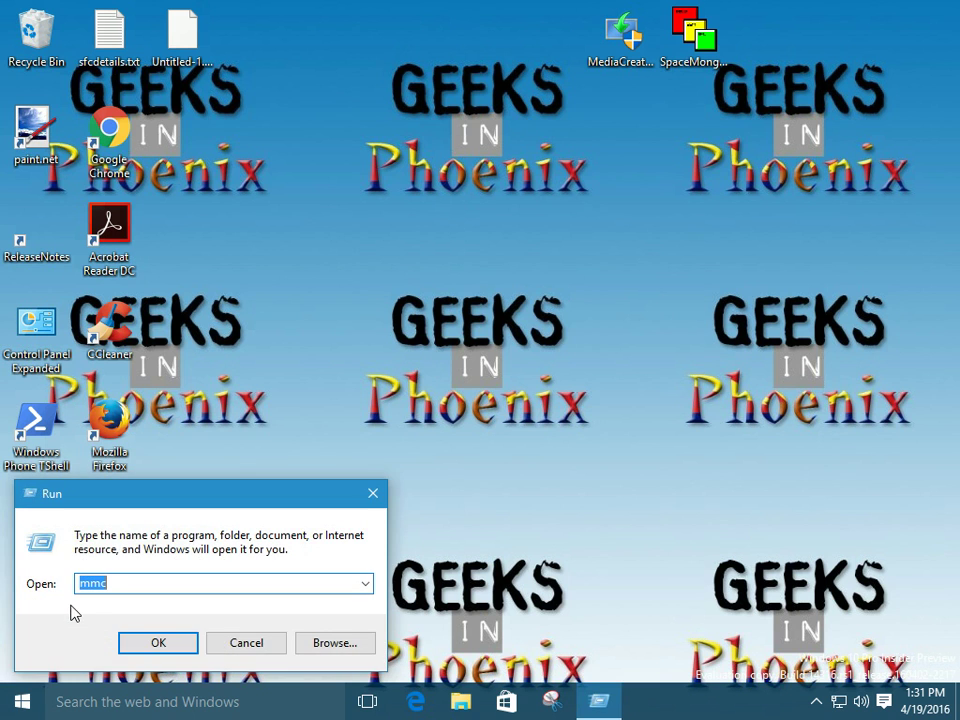
pyautogui.click(254, 650)
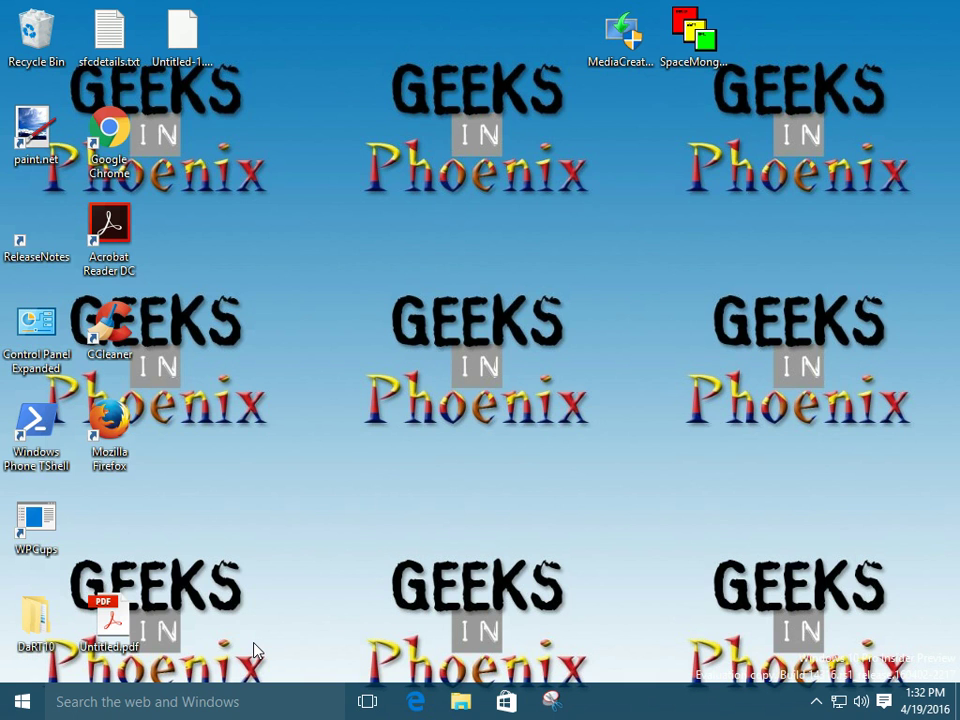
# Run mmc with elevated permission to start an empty management console, and maximize its window
pyautogui.press('super+r')
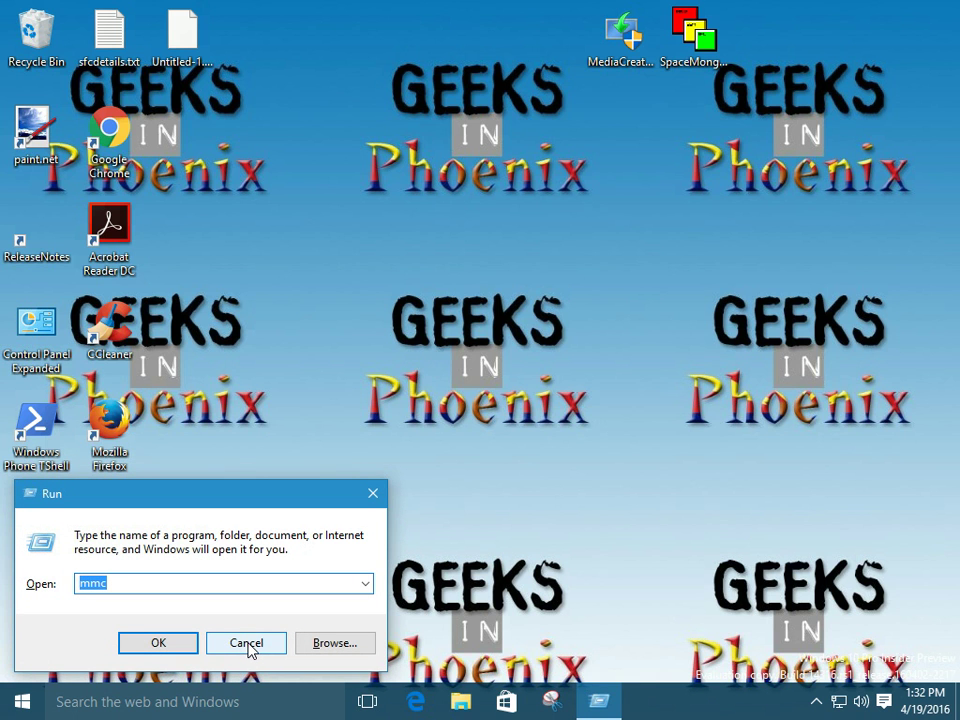
pyautogui.click(137, 584)
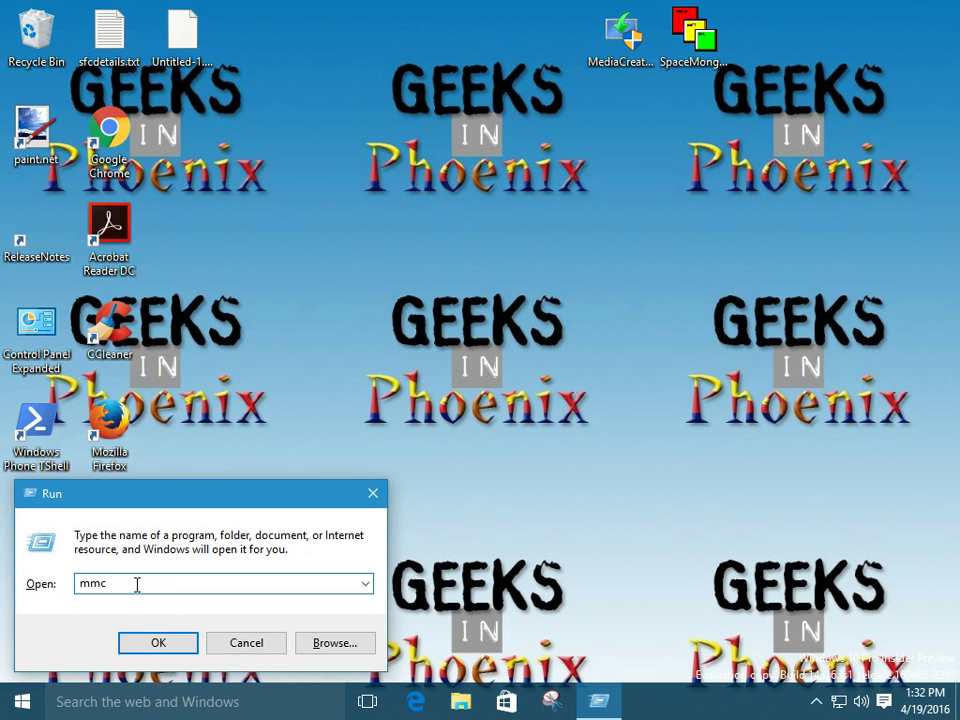
pyautogui.click(158, 643)
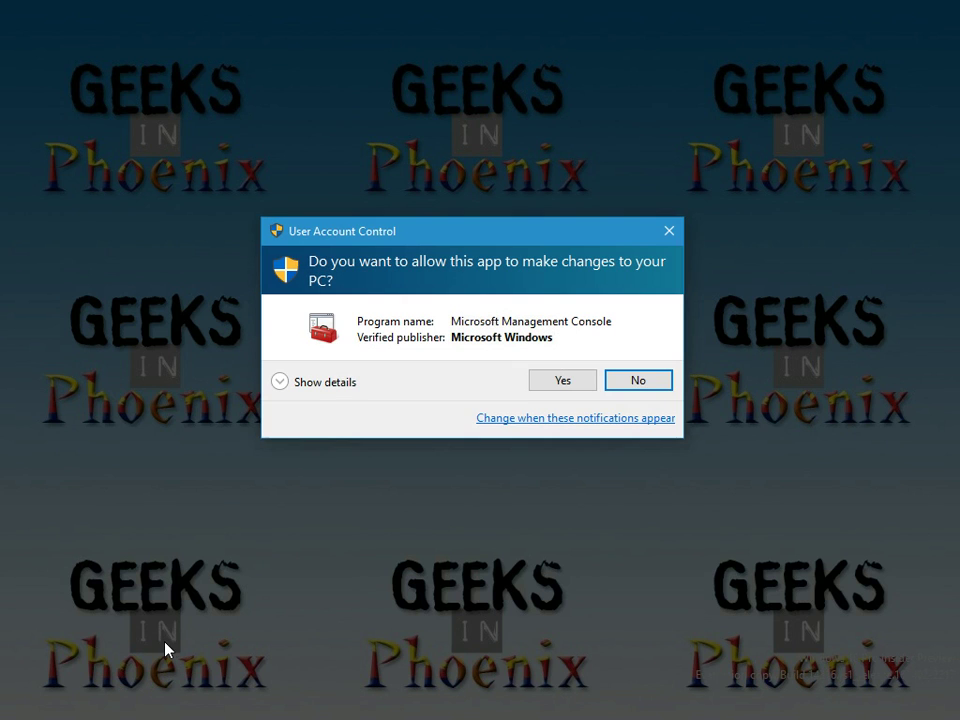
pyautogui.click(562, 381)
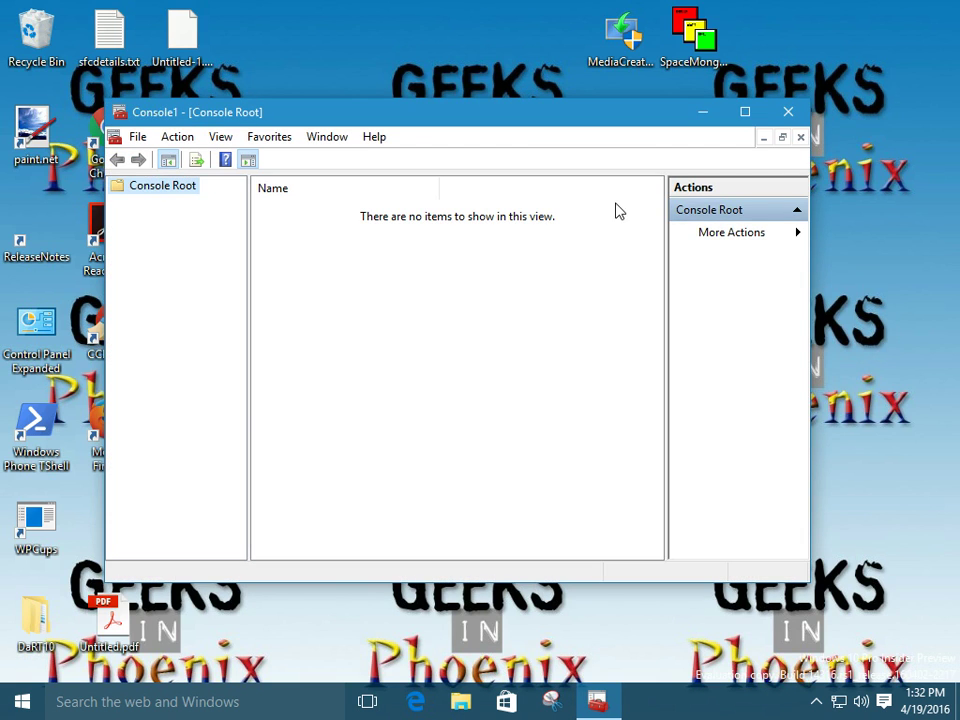
pyautogui.click(745, 111)
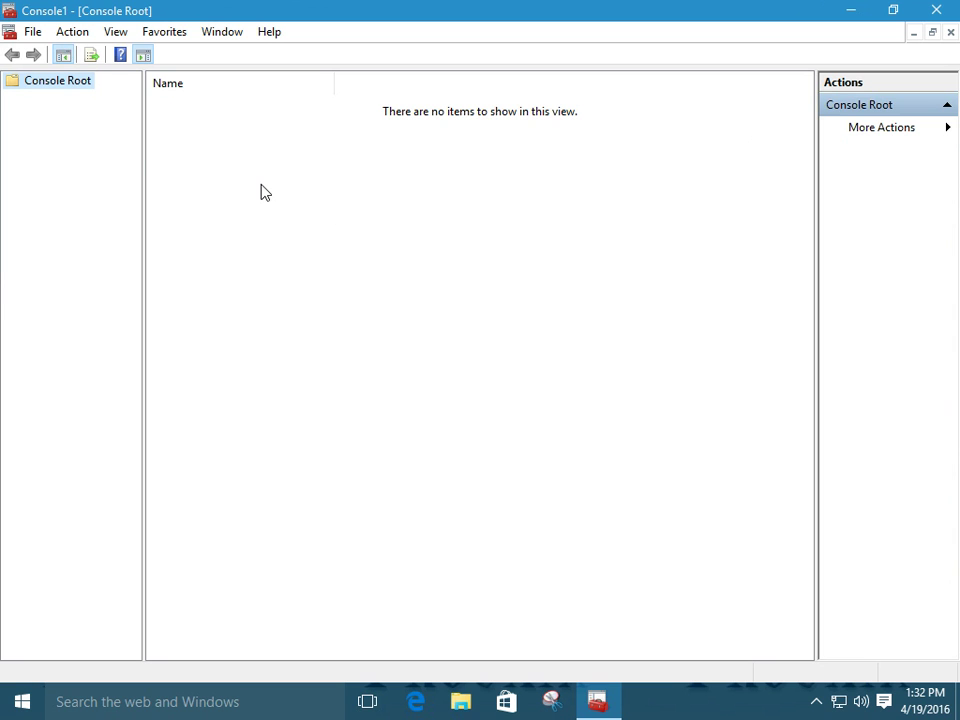
# Add two Folder snap-ins under Console Root
pyautogui.click(33, 33)
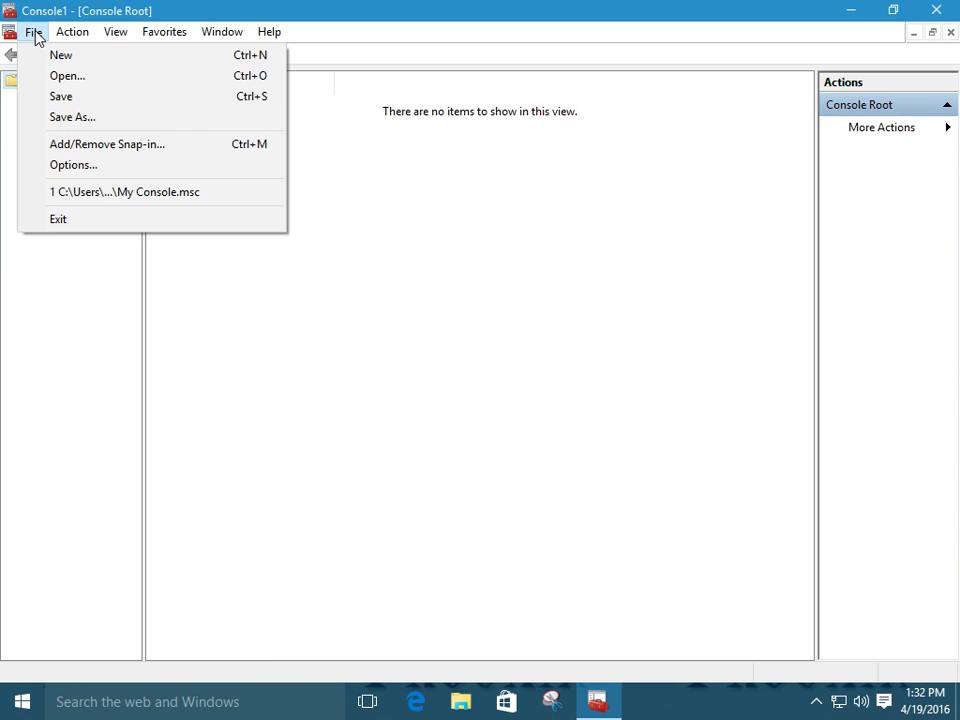
pyautogui.click(77, 148)
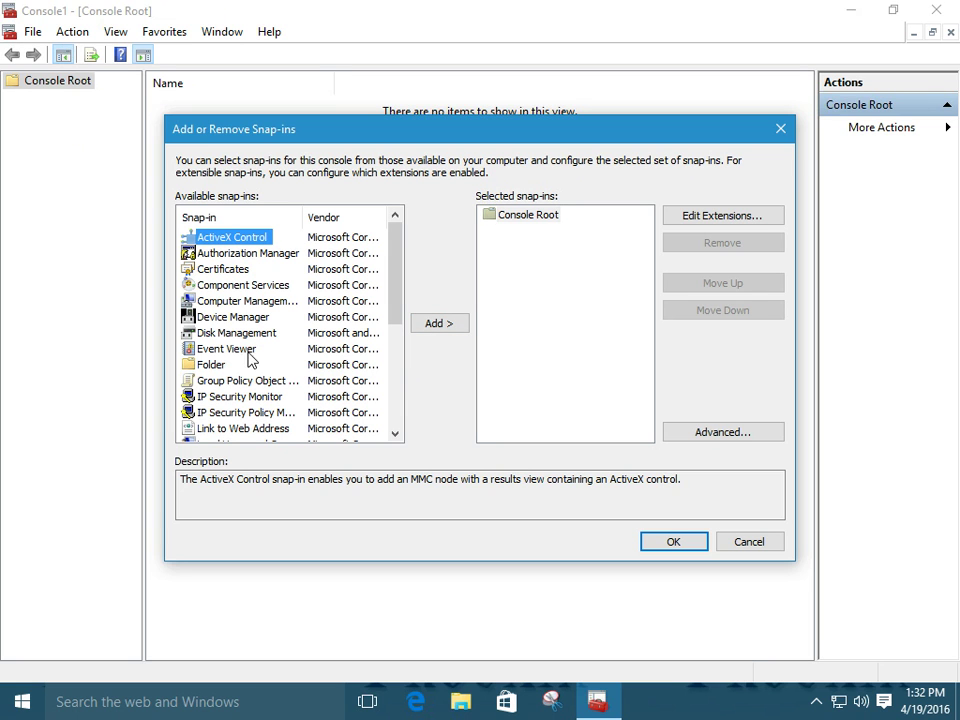
pyautogui.click(208, 367)
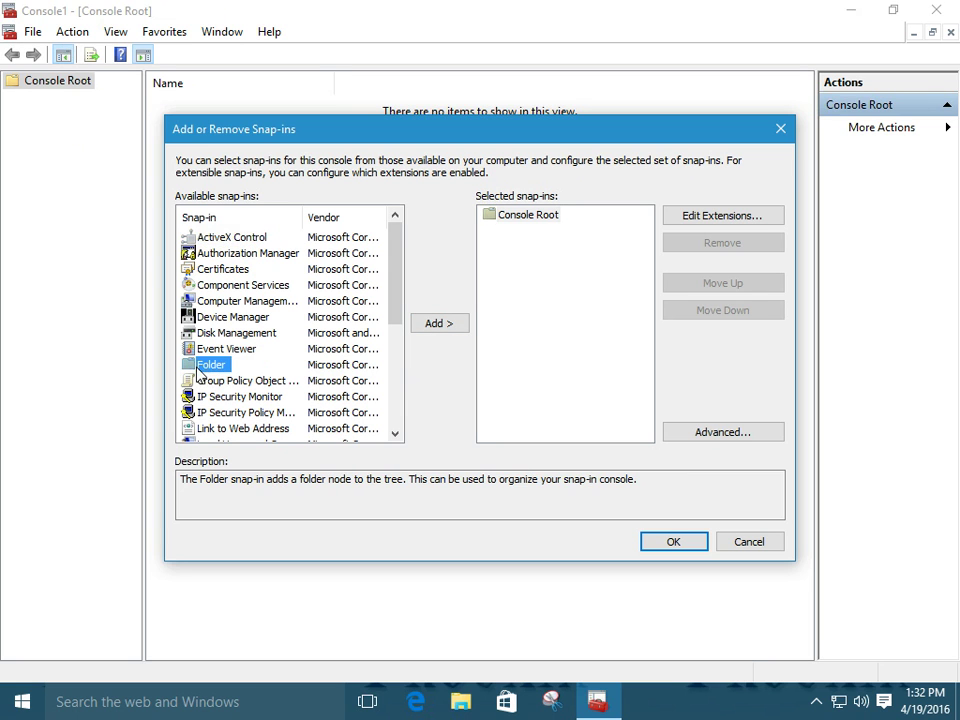
pyautogui.click(435, 324)
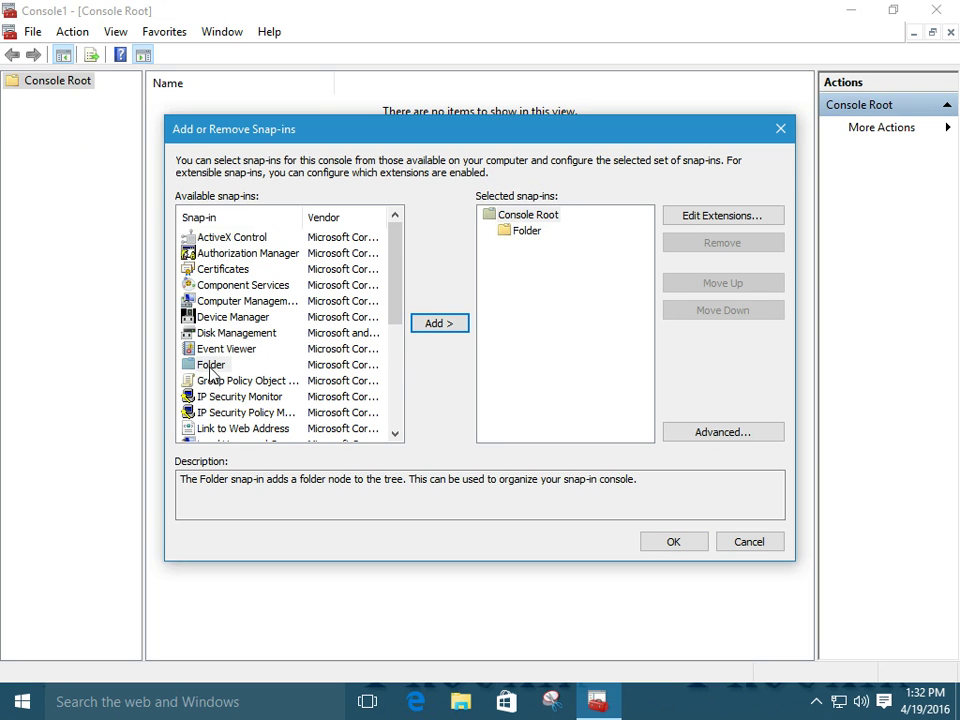
pyautogui.click(433, 325)
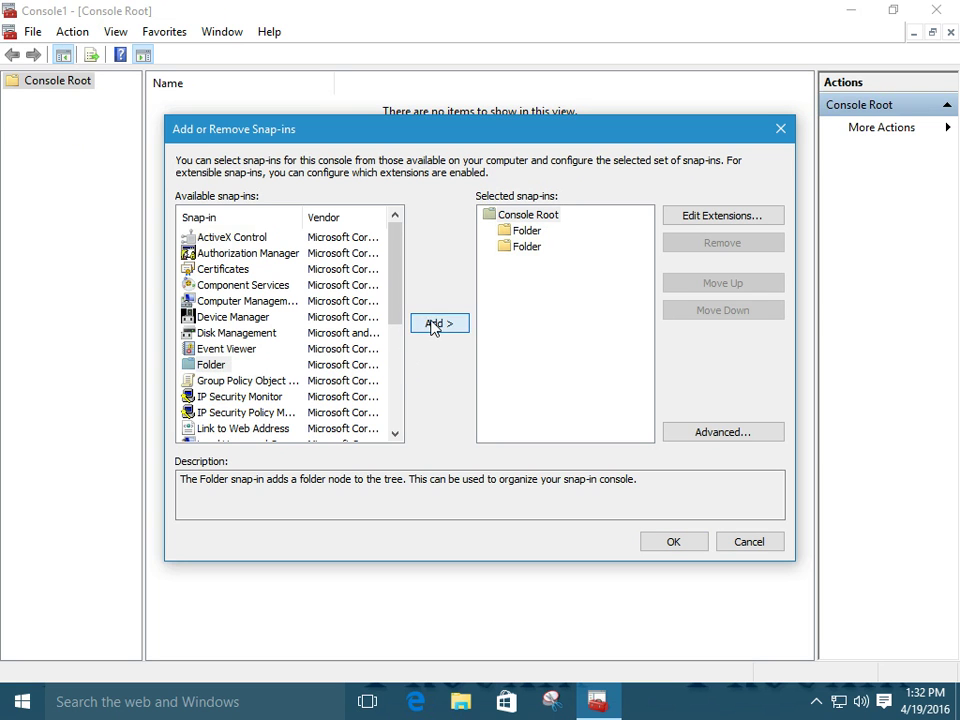
# Enable the advanced option that allows changing the parent snap-in, and apply the snap-in selection to the console
pyautogui.click(715, 437)
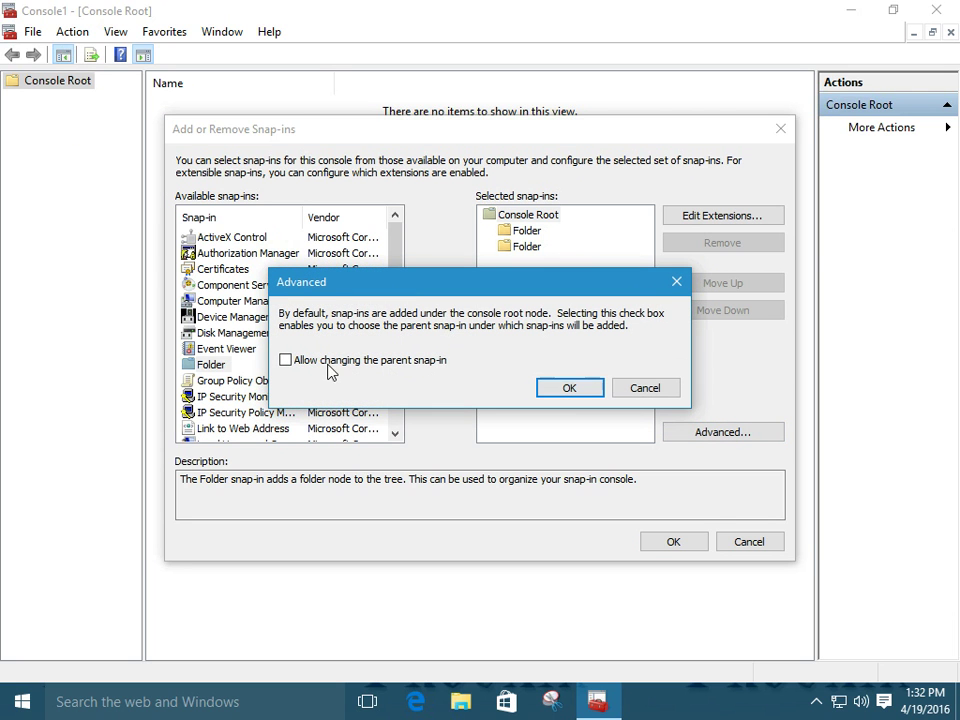
pyautogui.click(286, 361)
pyautogui.click(556, 392)
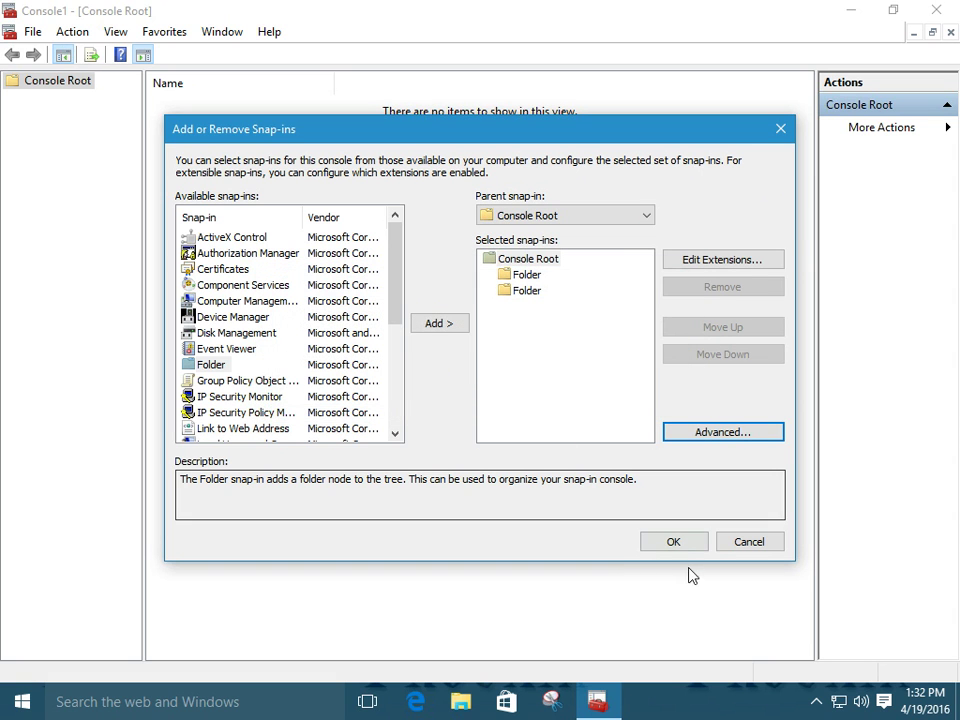
pyautogui.click(674, 542)
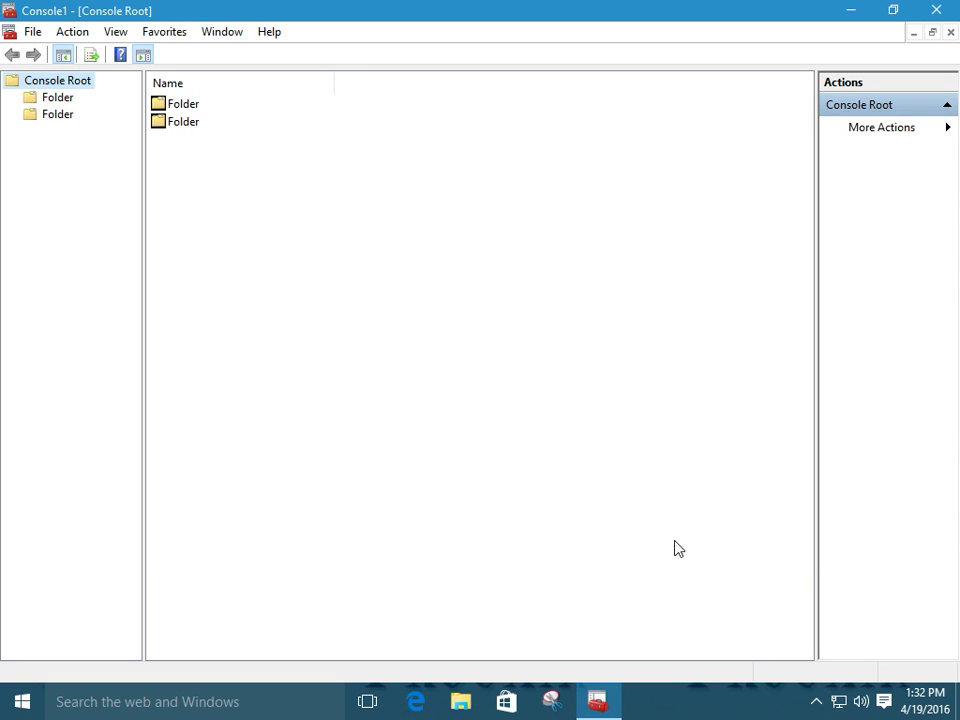
# Rename the first folder under Console Root to Management
pyautogui.click(184, 106)
pyautogui.rightClick(180, 108)
pyautogui.click(236, 152)
pyautogui.write('Ma')
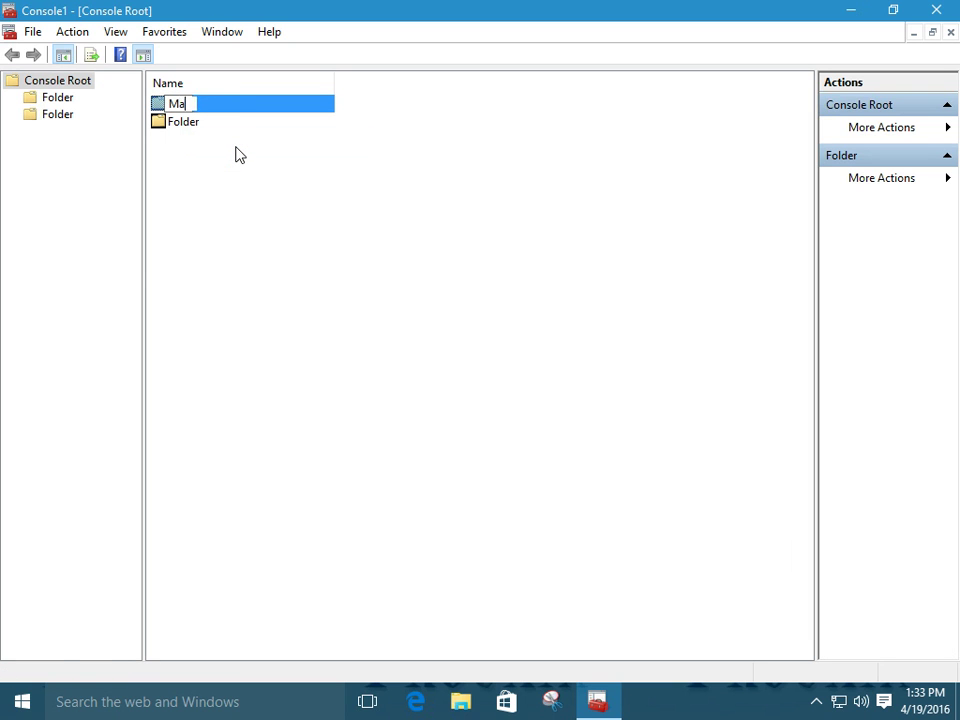
pyautogui.write('nagement')
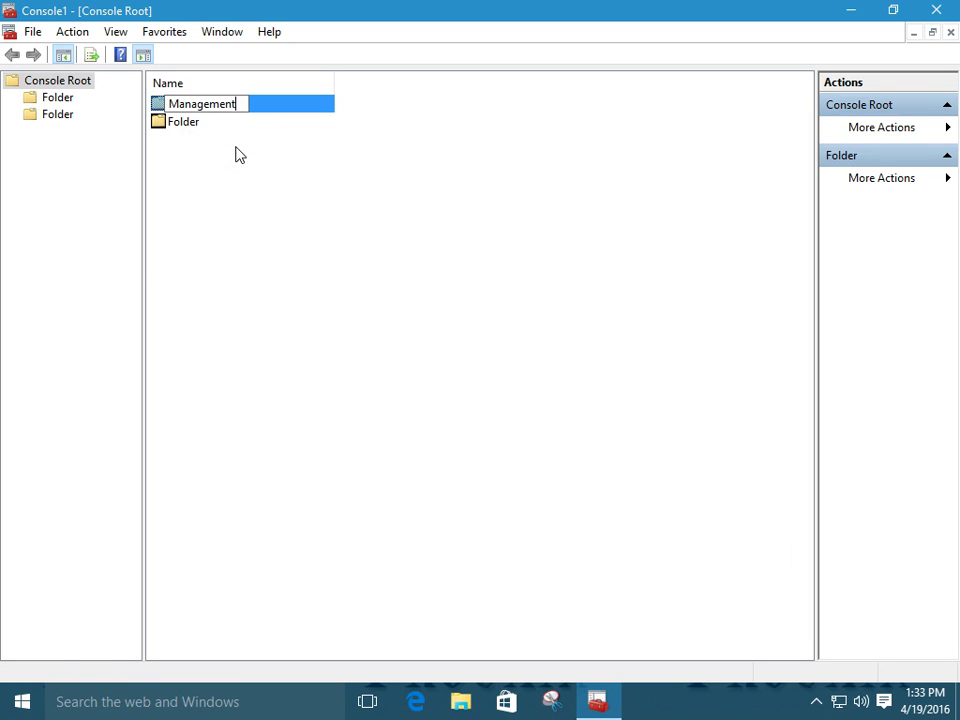
pyautogui.press('Return')
# Rename the remaining folder under Console Root to Security
pyautogui.rightClick(185, 128)
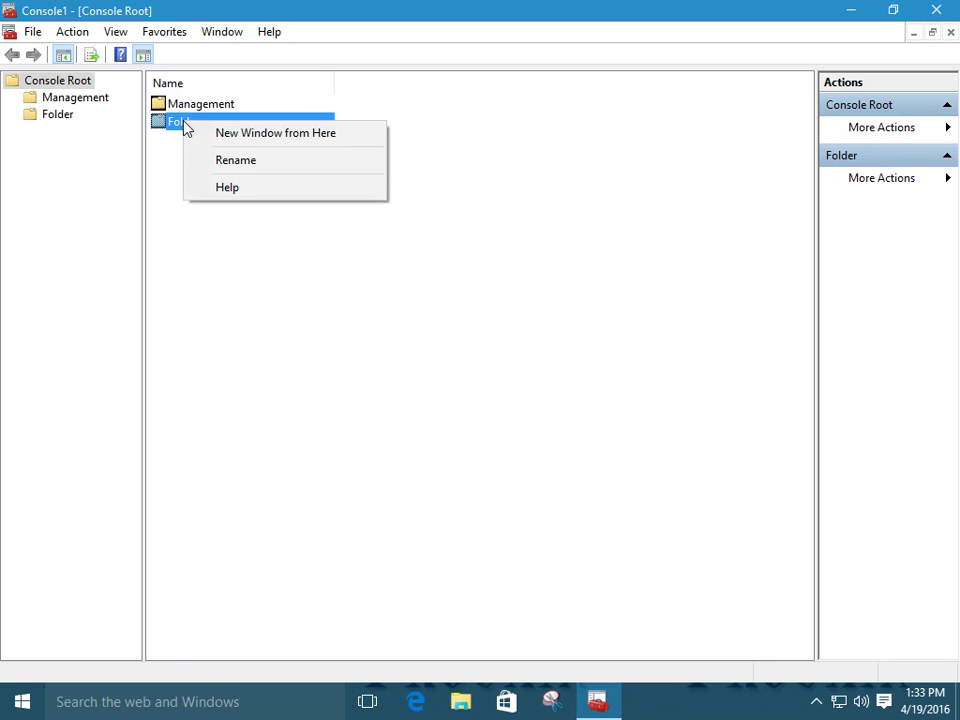
pyautogui.click(237, 161)
pyautogui.write('Se')
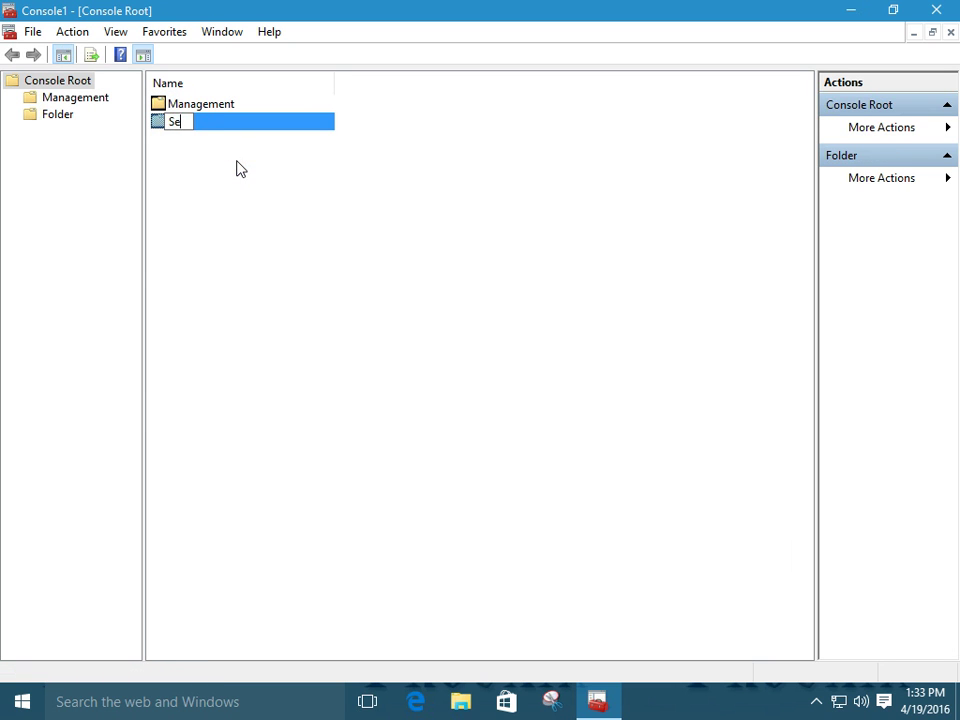
pyautogui.write('curity')
pyautogui.press('Return')
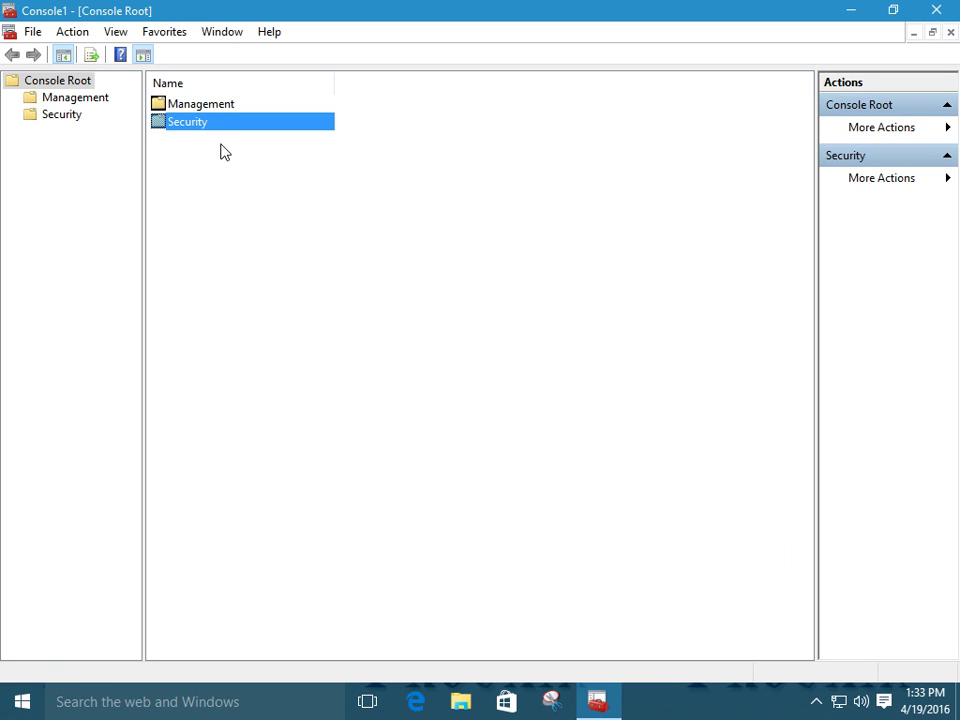
# Add the Computer Management snap-in for the local computer, with the Management folder as its parent snap-in
pyautogui.click(33, 33)
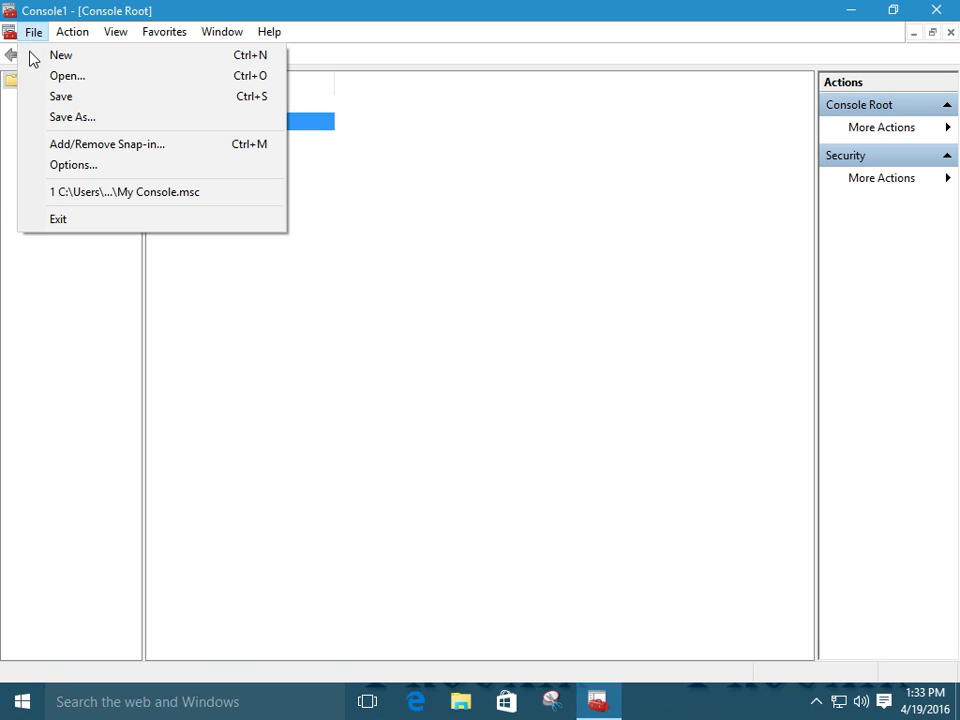
pyautogui.click(93, 146)
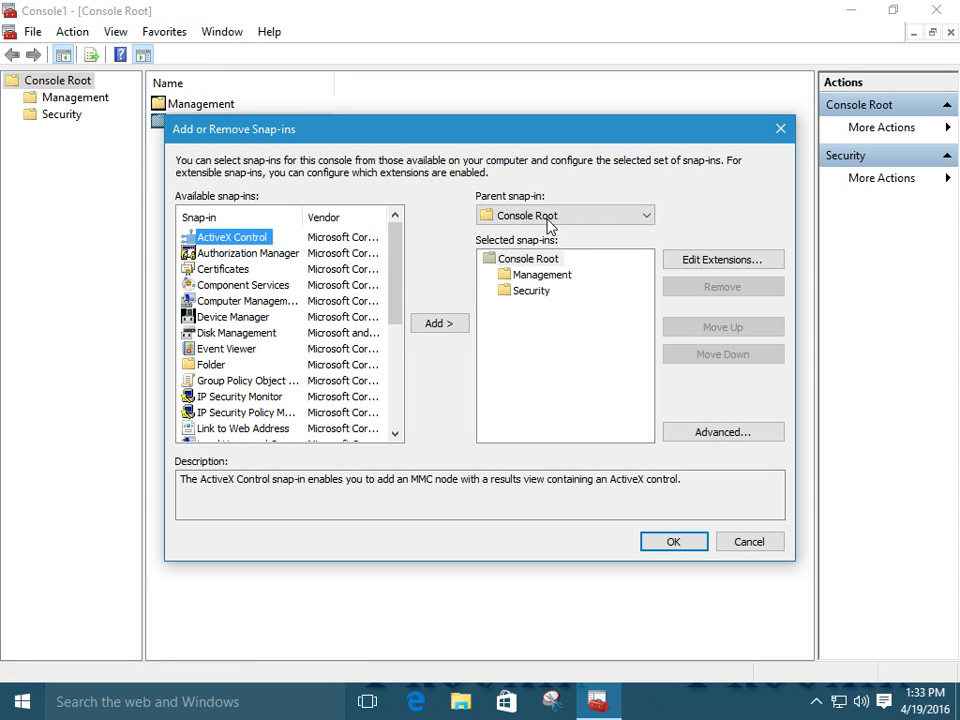
pyautogui.click(527, 214)
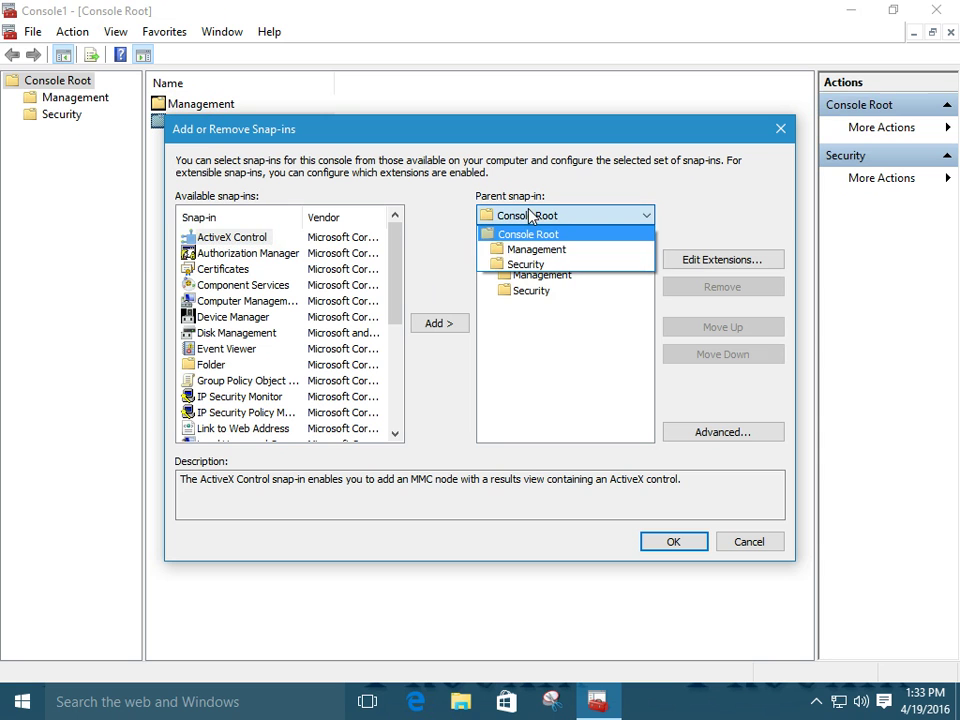
pyautogui.click(555, 251)
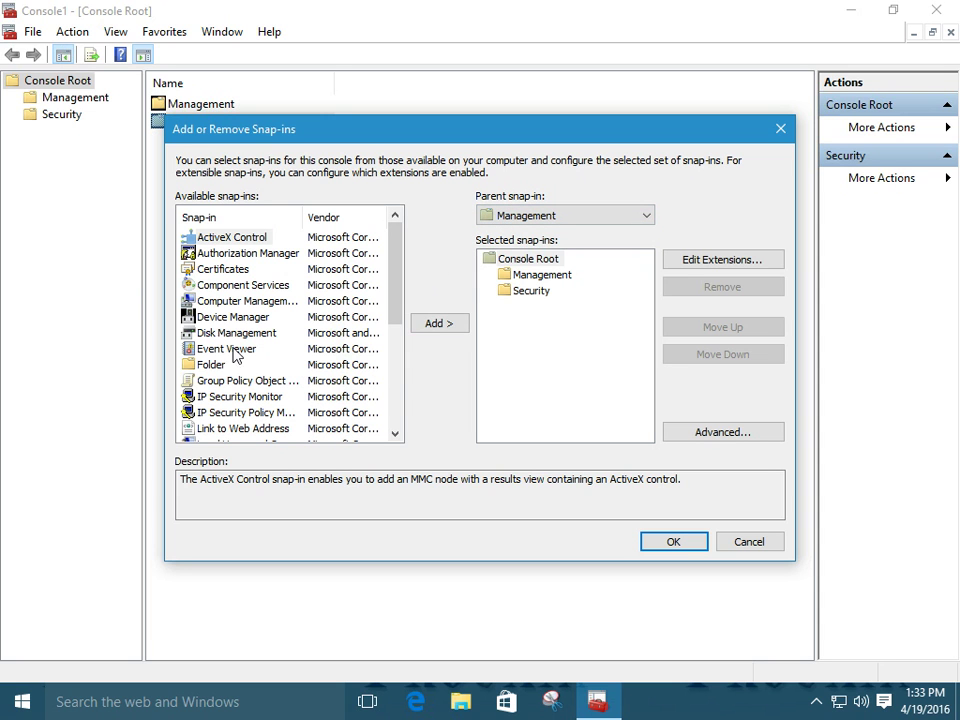
pyautogui.click(236, 301)
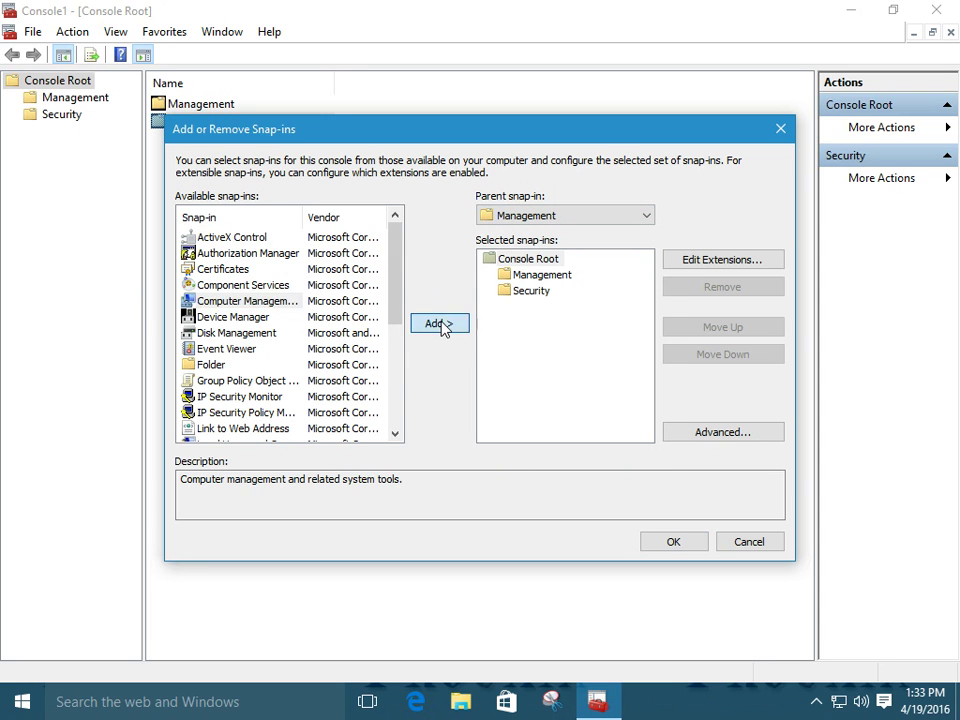
pyautogui.click(443, 324)
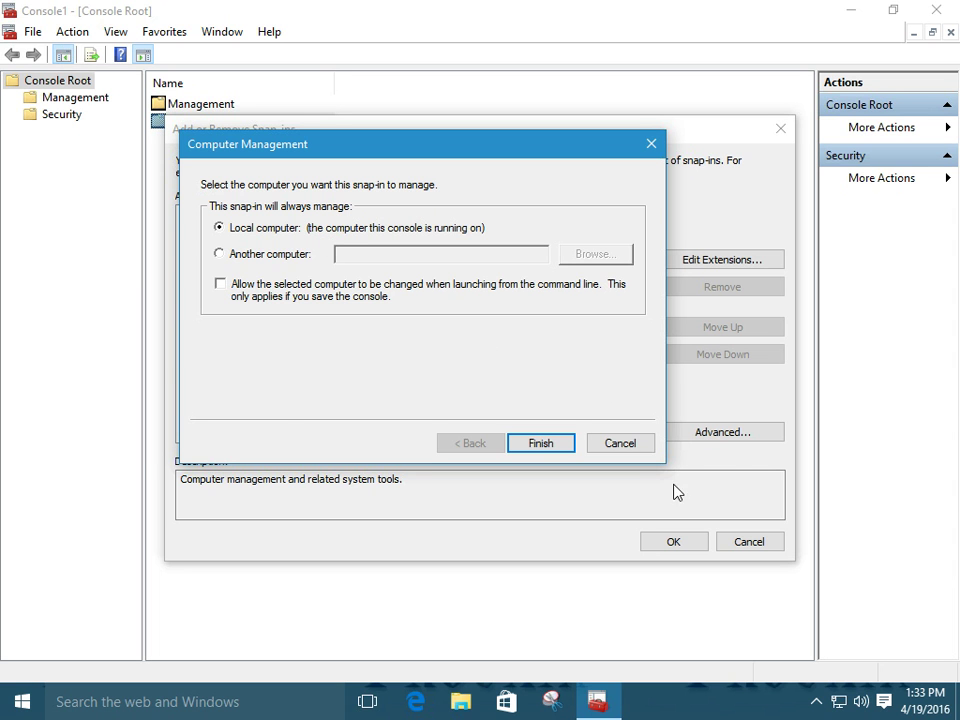
pyautogui.click(541, 449)
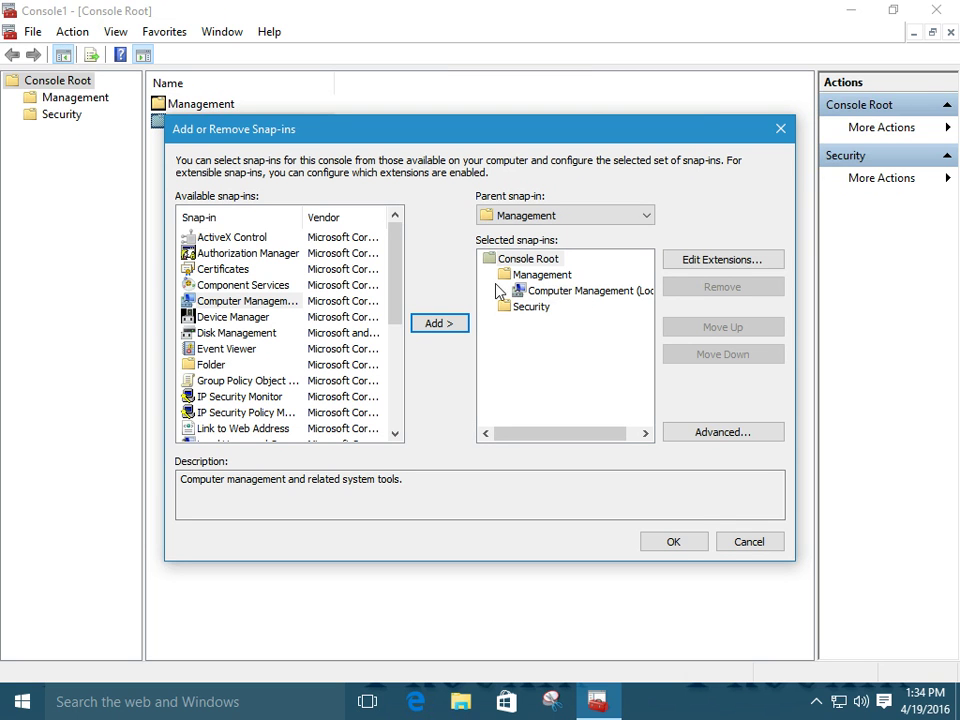
# Add the Windows Firewall snap-in with the Security folder as its parent, and apply the snap-in selection
pyautogui.click(521, 214)
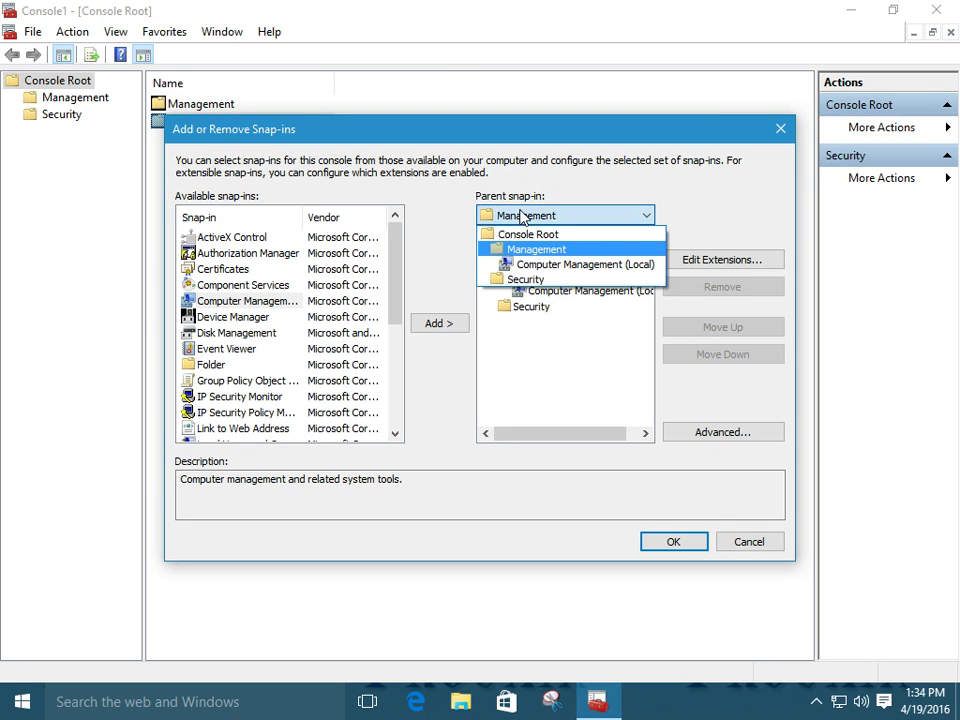
pyautogui.click(525, 279)
pyautogui.moveTo(397, 281); pyautogui.dragTo(396, 440)
pyautogui.click(207, 420)
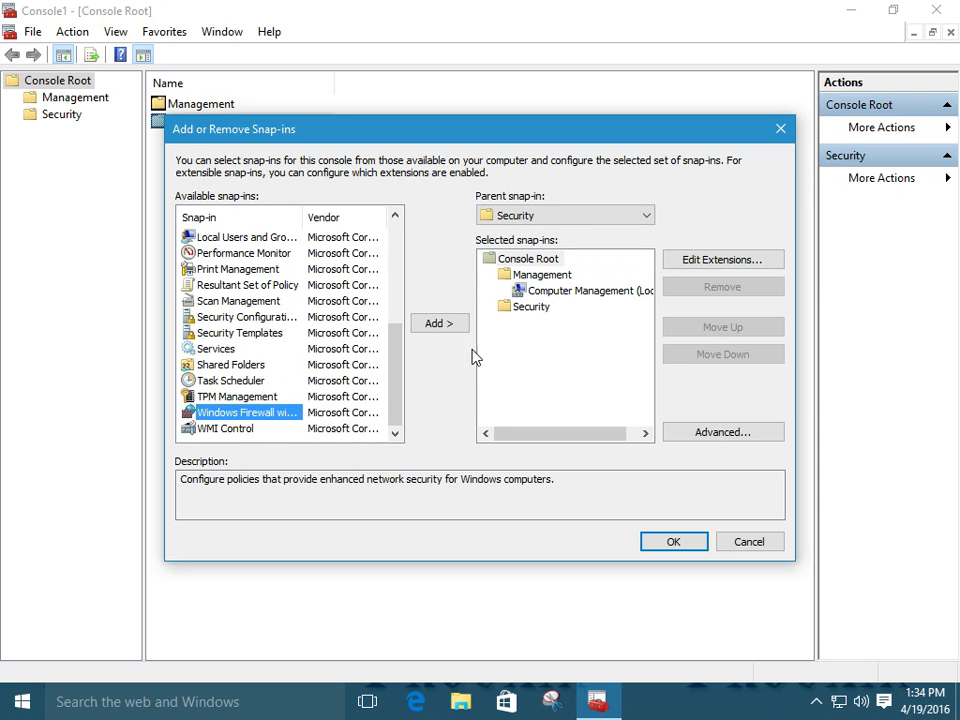
pyautogui.click(443, 329)
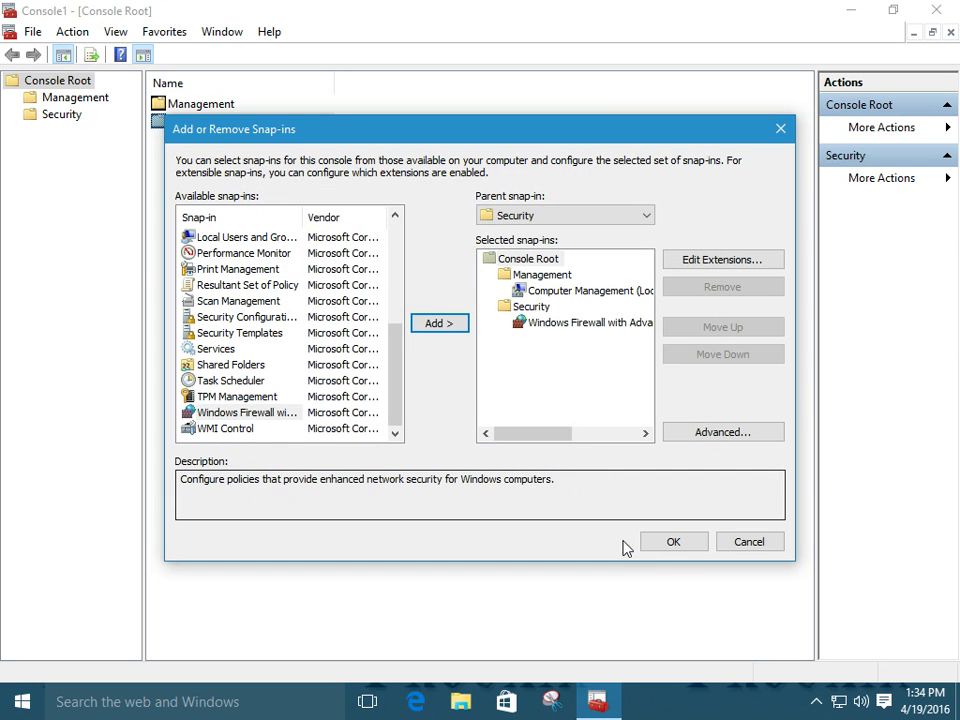
pyautogui.click(670, 541)
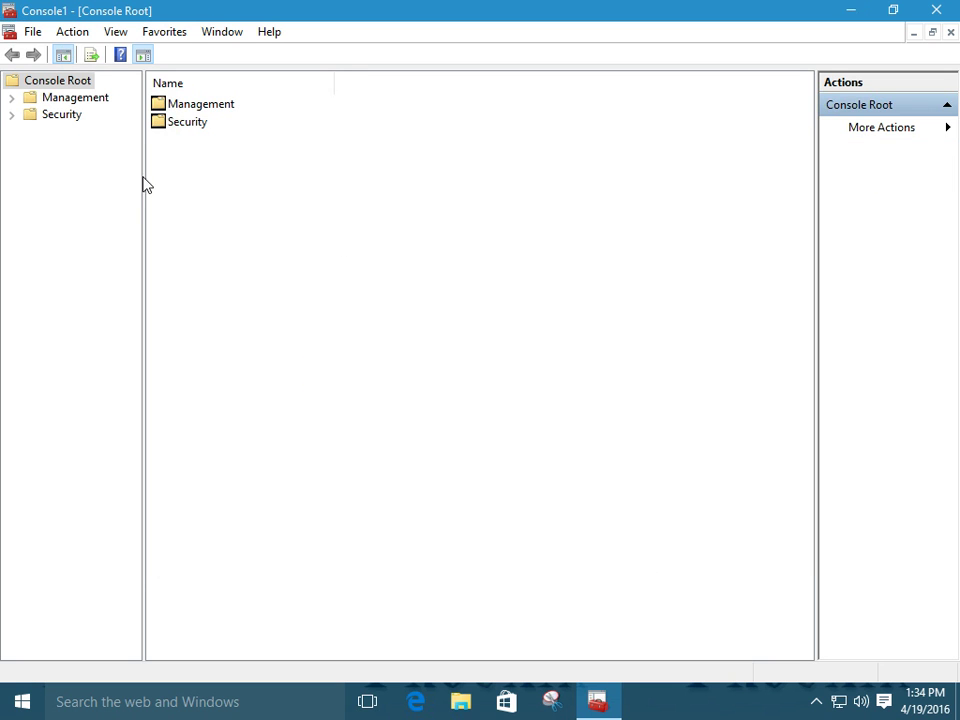
# Expand the Management folder and view the tools inside Computer Management (Local)
pyautogui.click(12, 98)
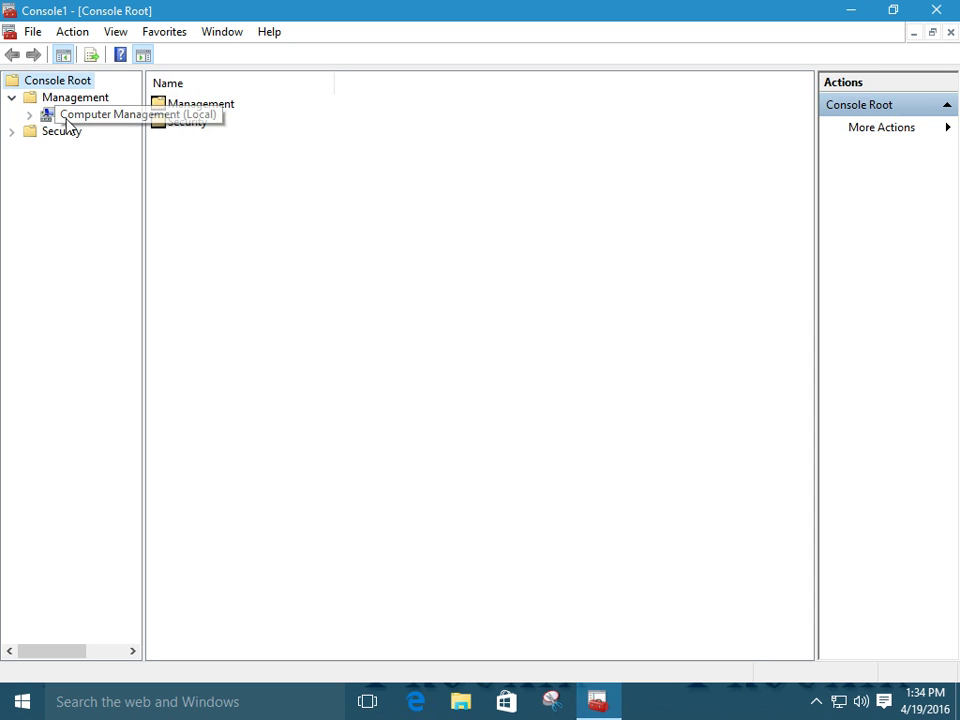
pyautogui.click(29, 114)
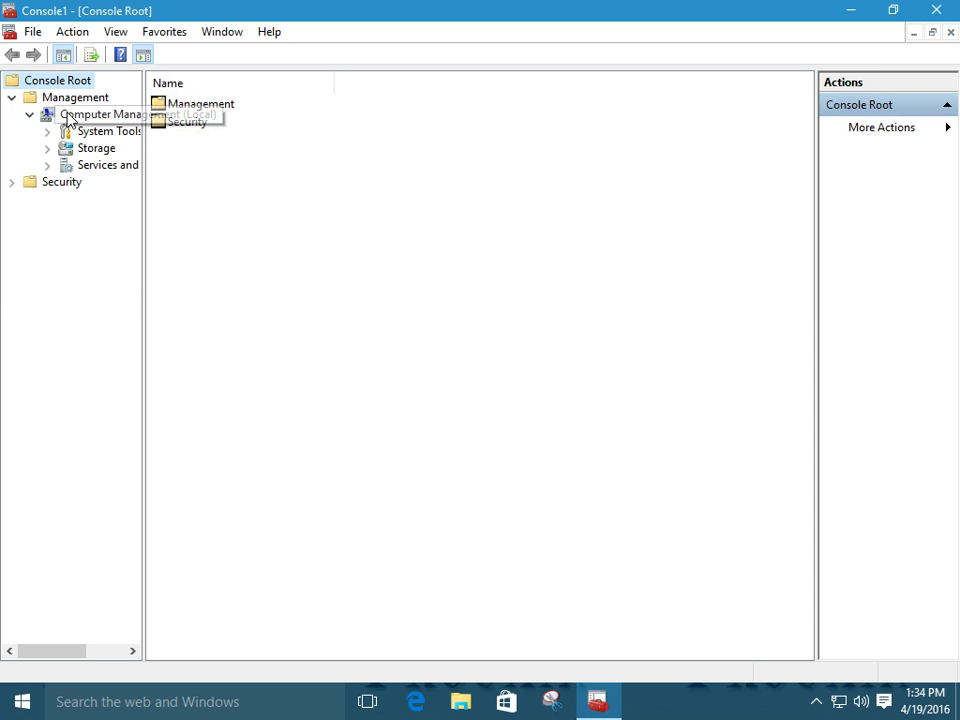
pyautogui.click(66, 115)
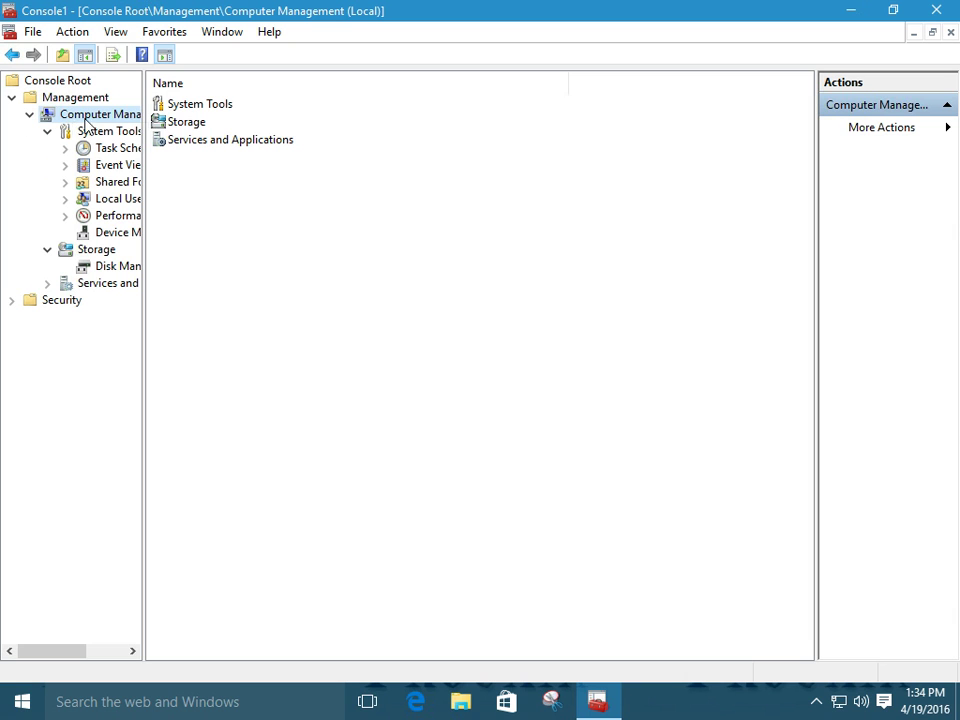
# Widen the console tree, expand the Security folder and view the Windows Firewall with Advanced Security overview
pyautogui.moveTo(144, 176); pyautogui.dragTo(275, 183)
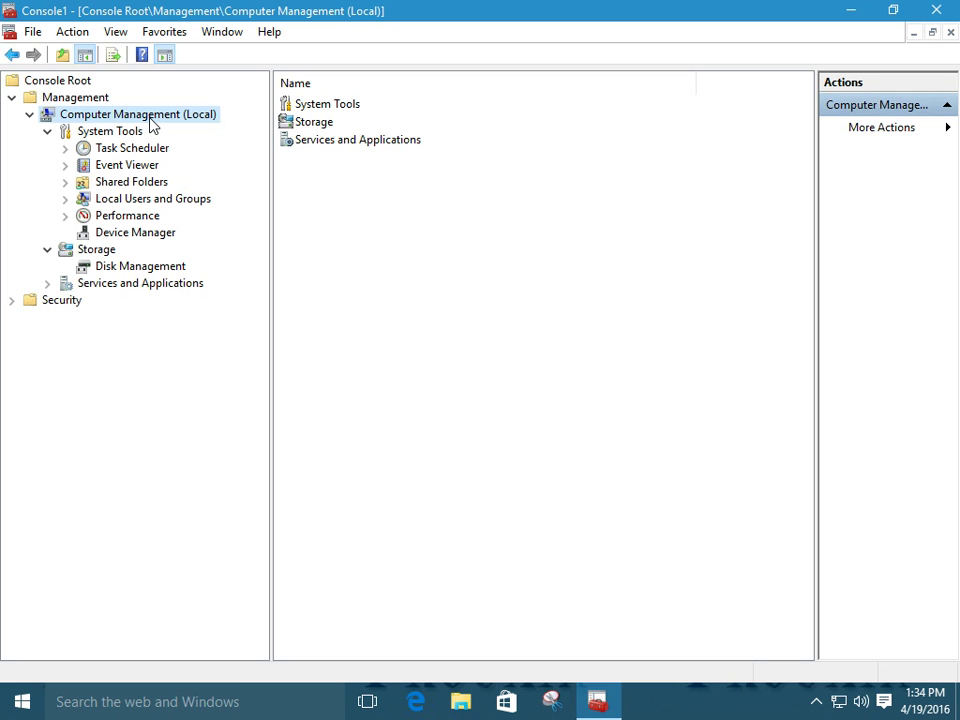
pyautogui.click(11, 301)
pyautogui.click(29, 317)
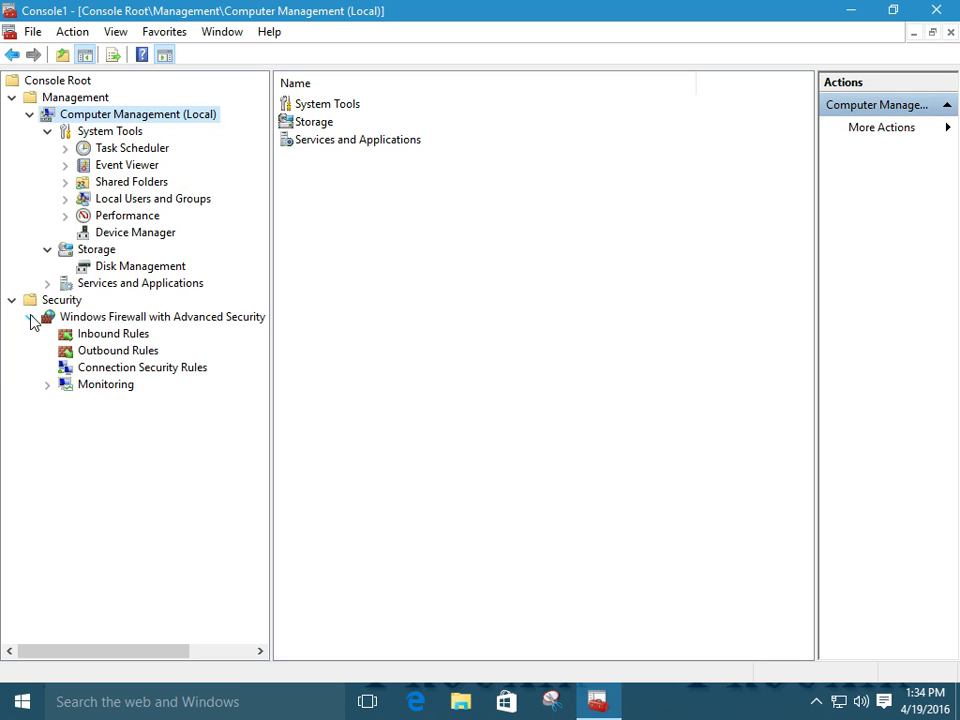
pyautogui.click(112, 317)
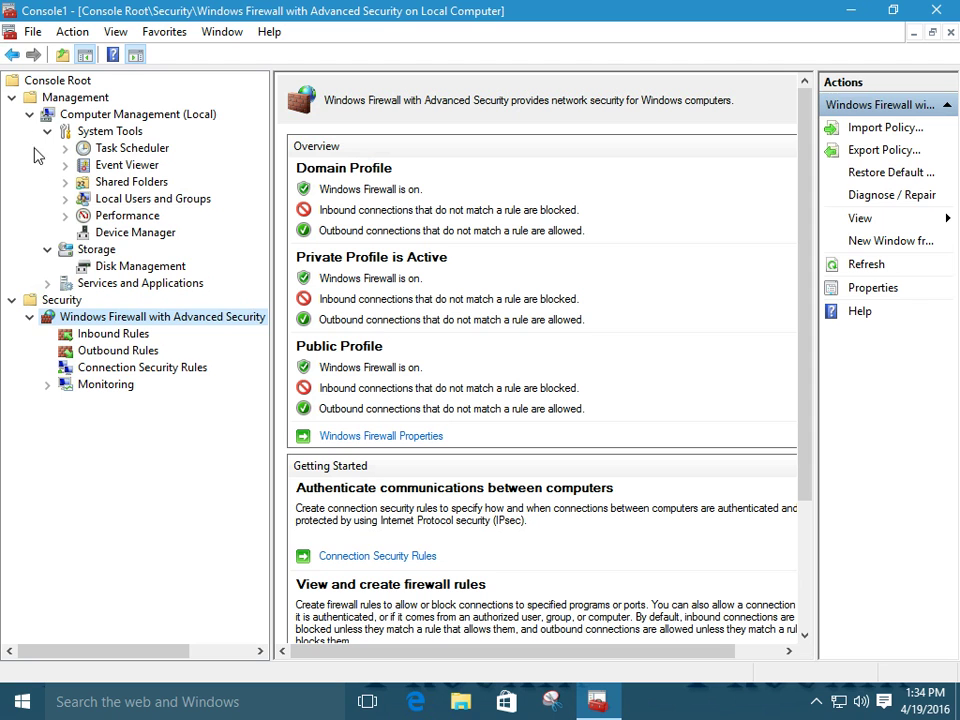
# Collapse the Security and Management folders and select Console Root
pyautogui.click(12, 301)
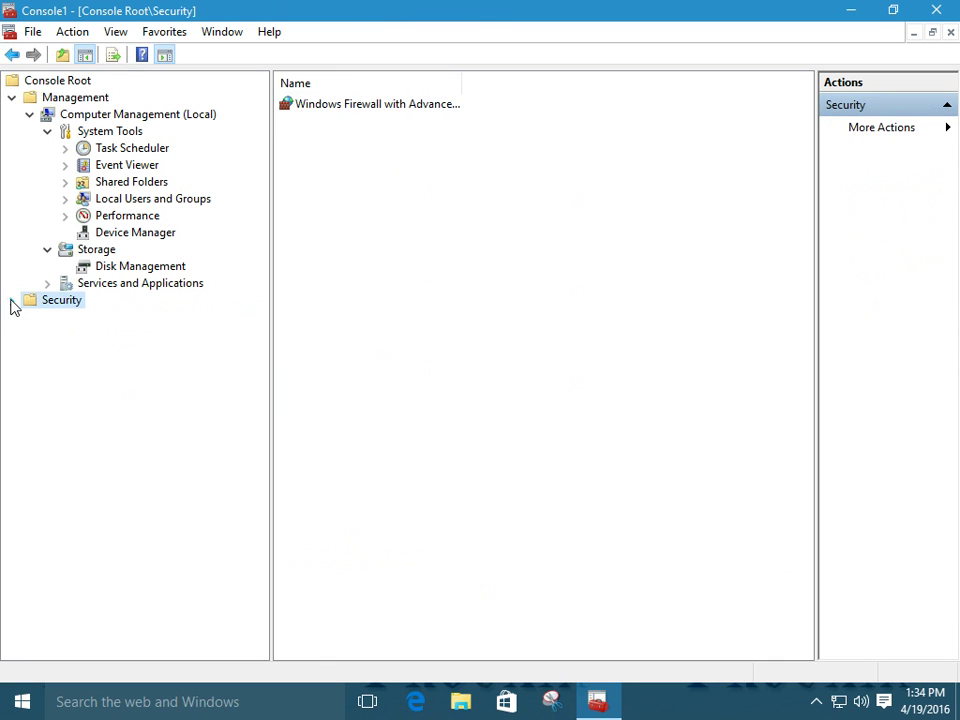
pyautogui.click(12, 97)
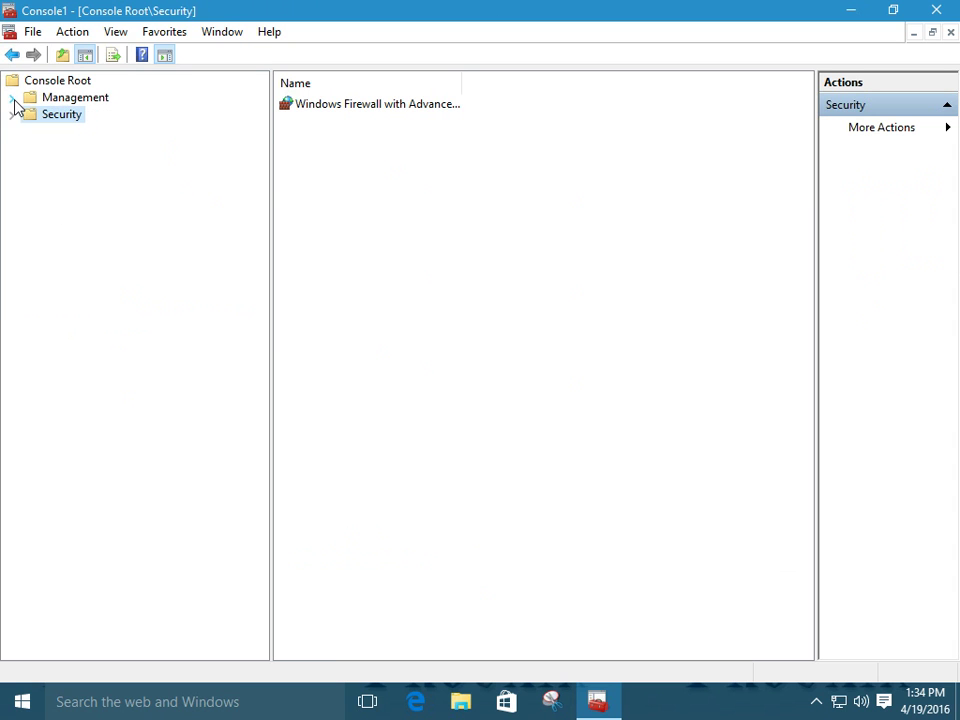
pyautogui.click(58, 86)
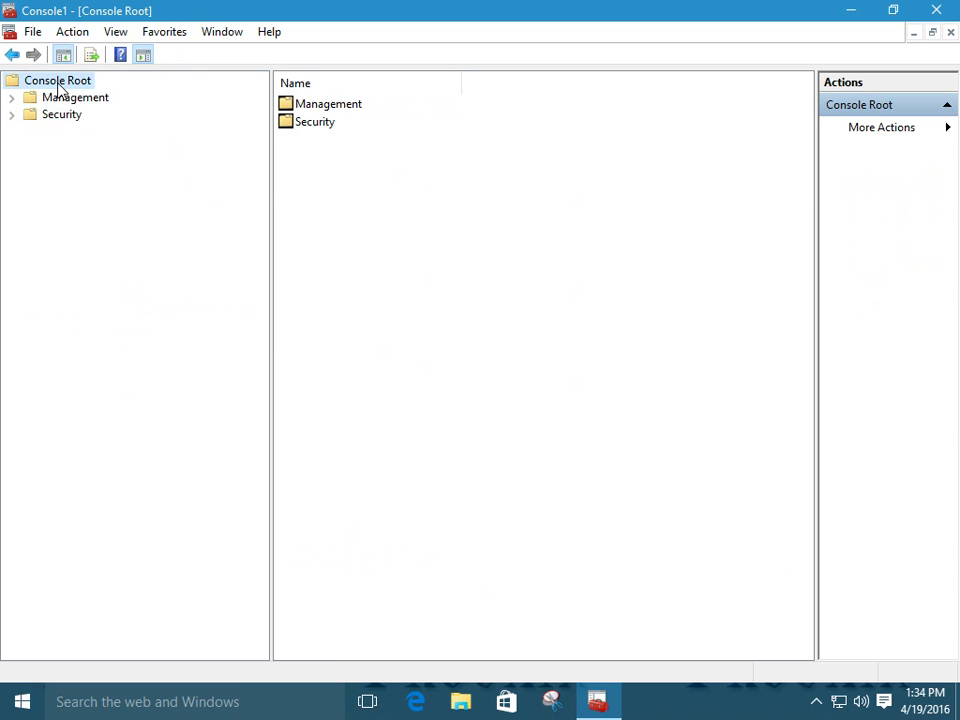
# Add an ActiveX Control snap-in of type System Monitor Control under the Management folder, keeping its default name, and apply the snap-in selection
pyautogui.click(33, 35)
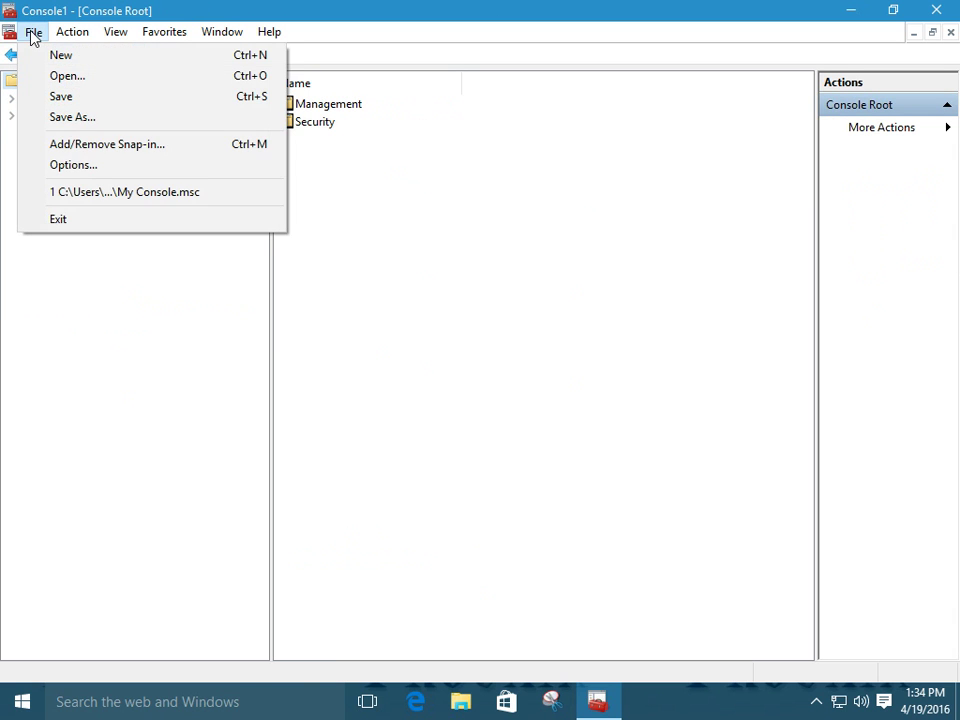
pyautogui.click(73, 150)
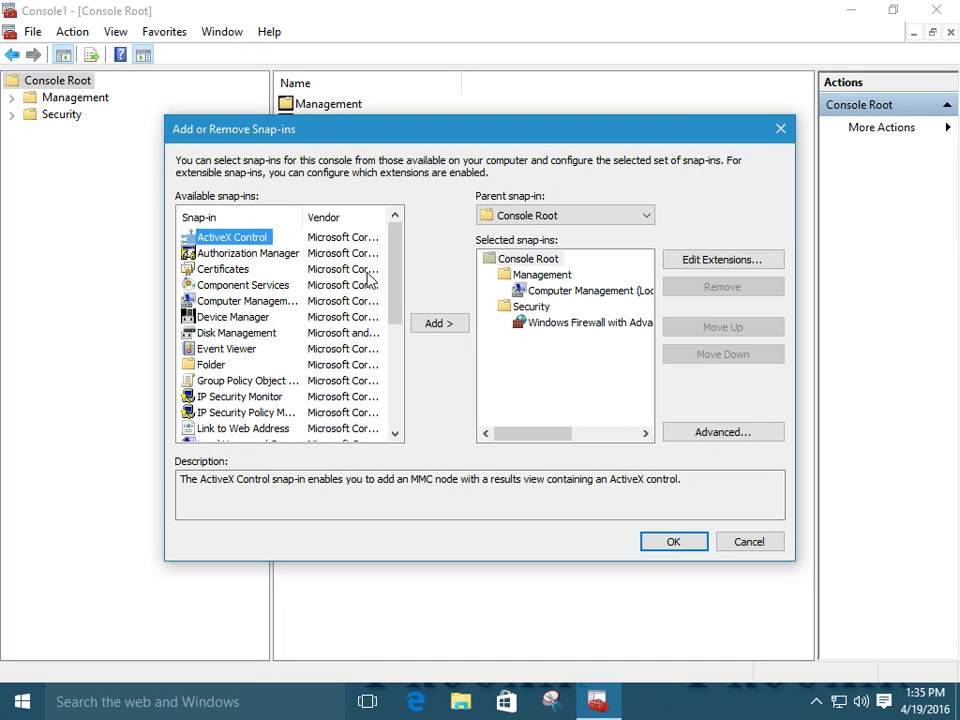
pyautogui.click(528, 216)
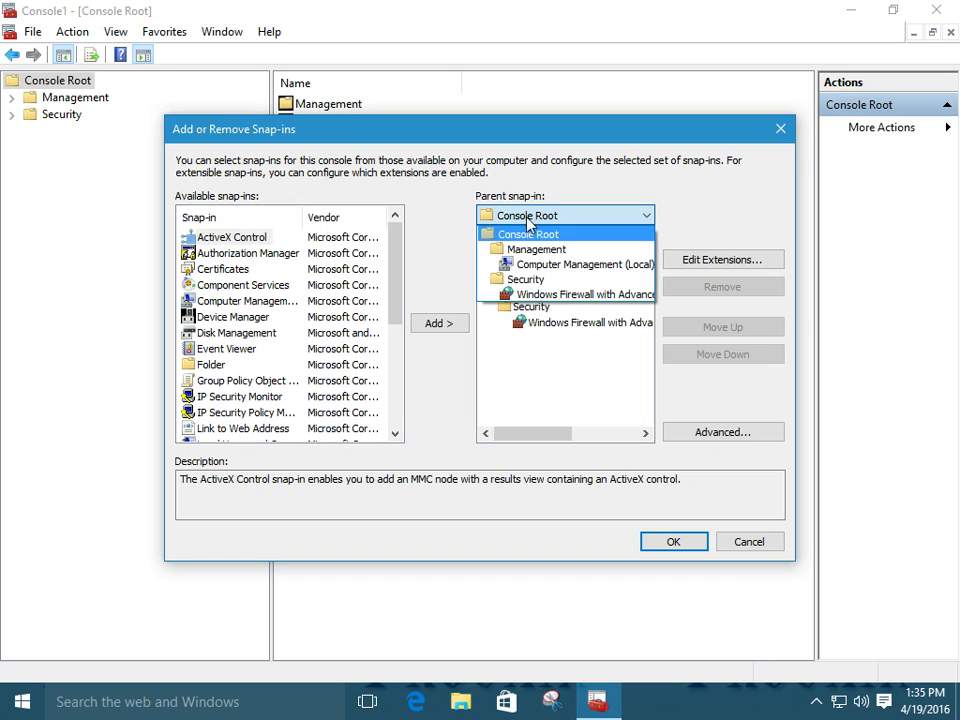
pyautogui.click(530, 249)
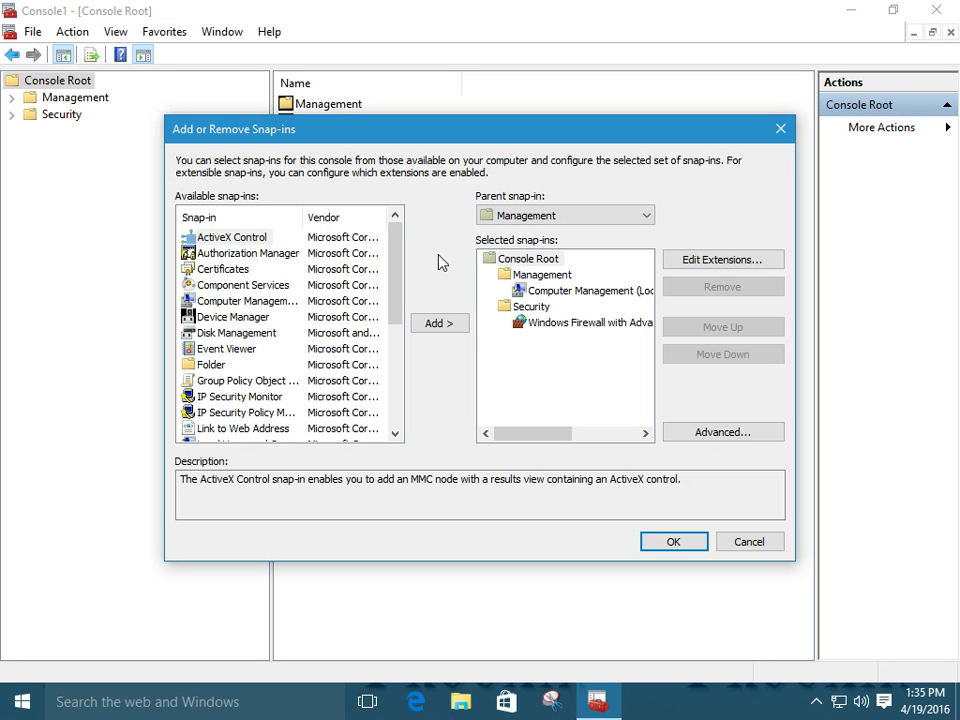
pyautogui.click(212, 239)
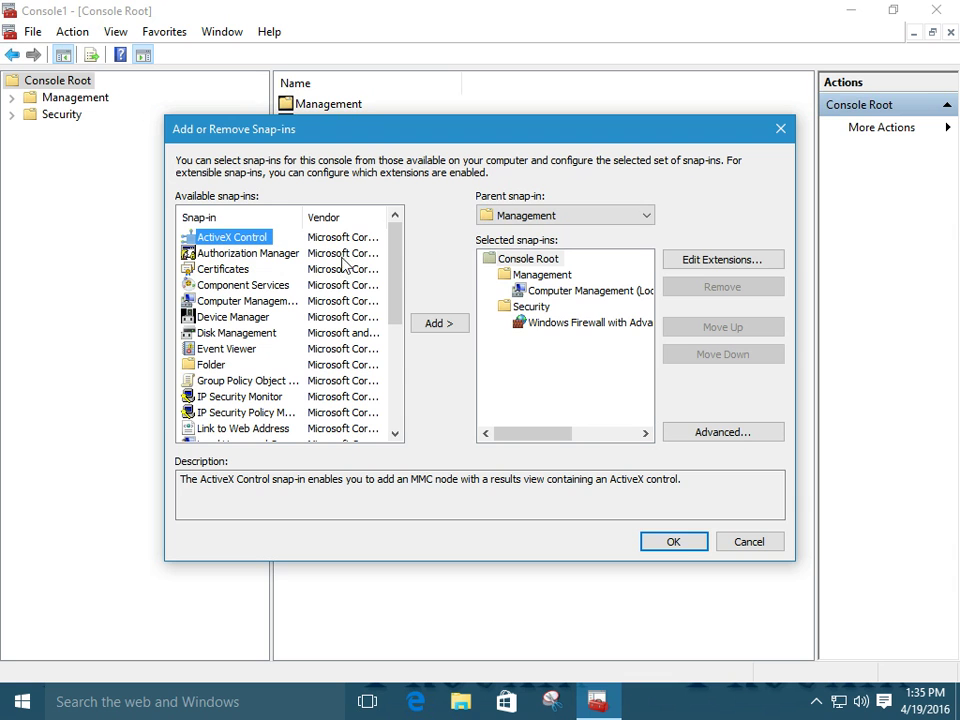
pyautogui.click(439, 324)
pyautogui.click(522, 478)
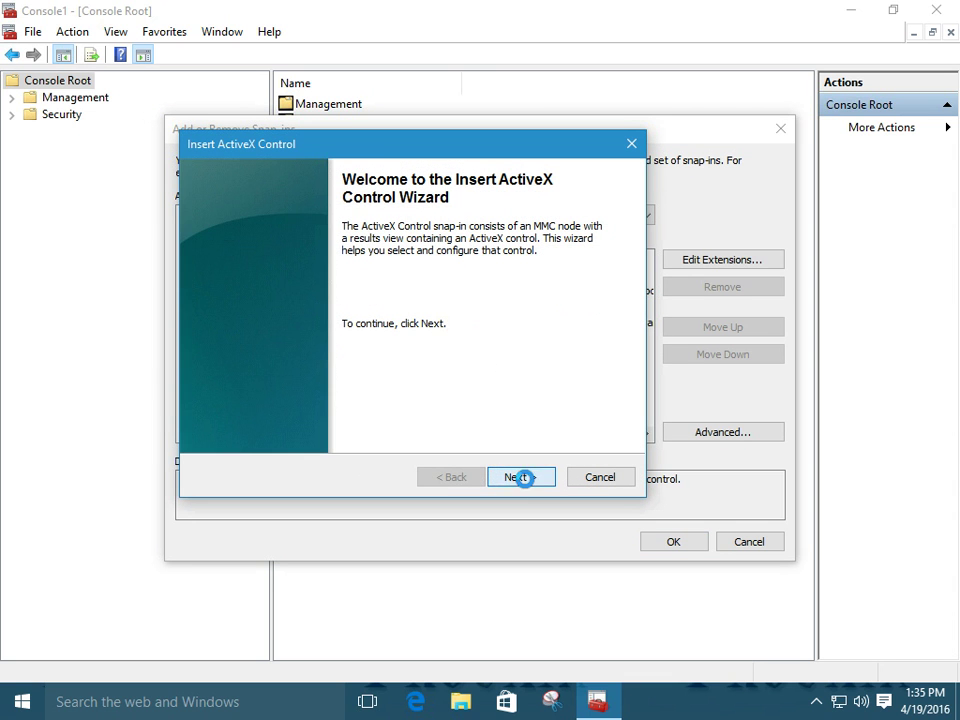
pyautogui.moveTo(593, 332); pyautogui.dragTo(590, 397)
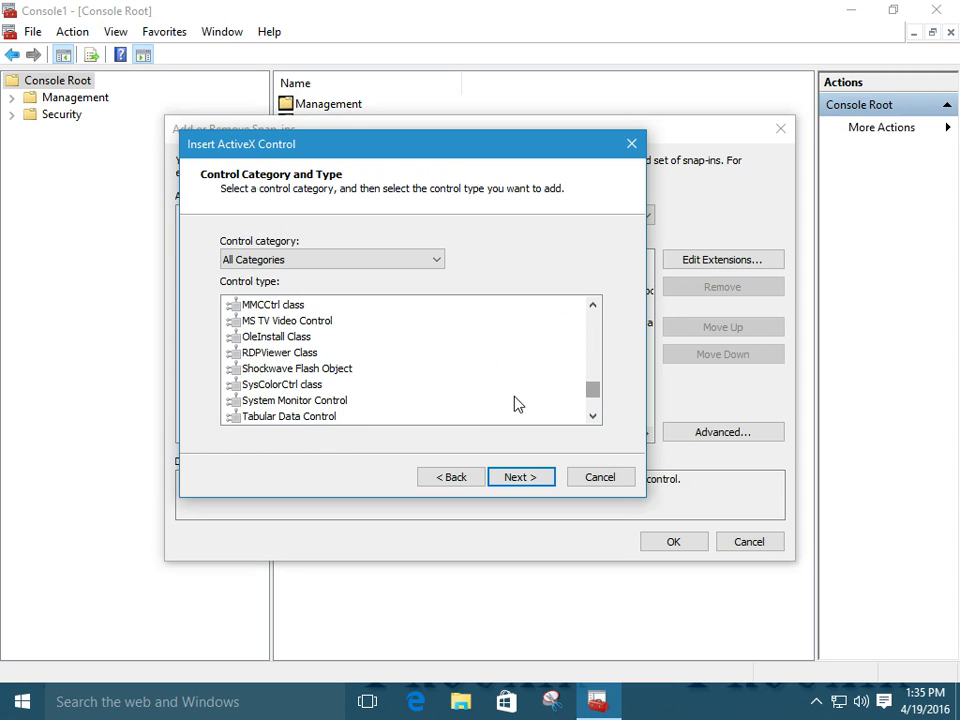
pyautogui.click(293, 401)
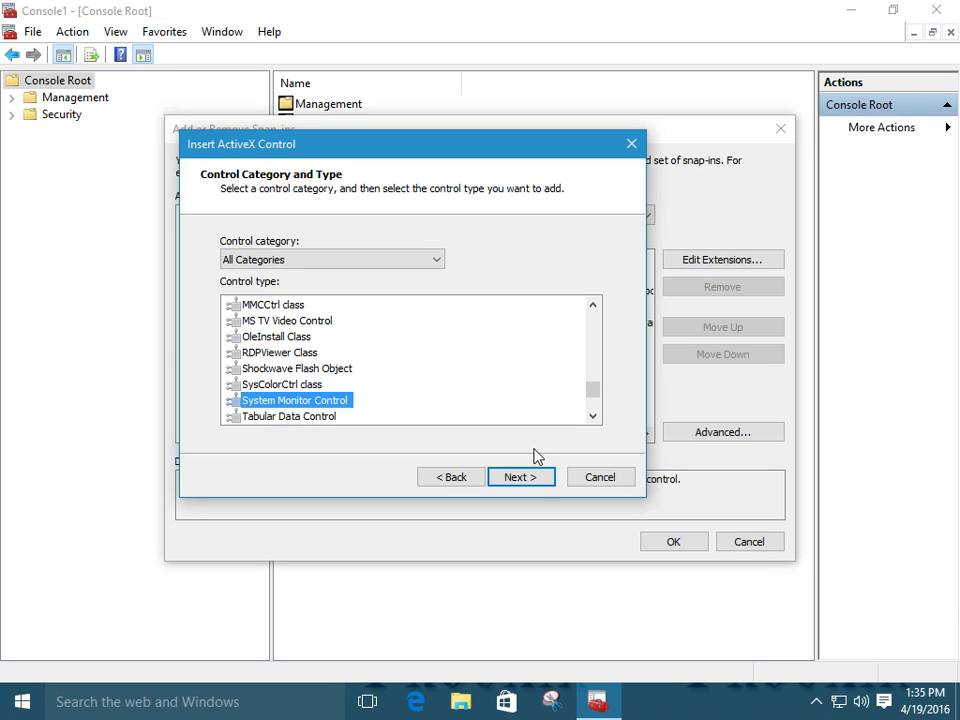
pyautogui.click(537, 478)
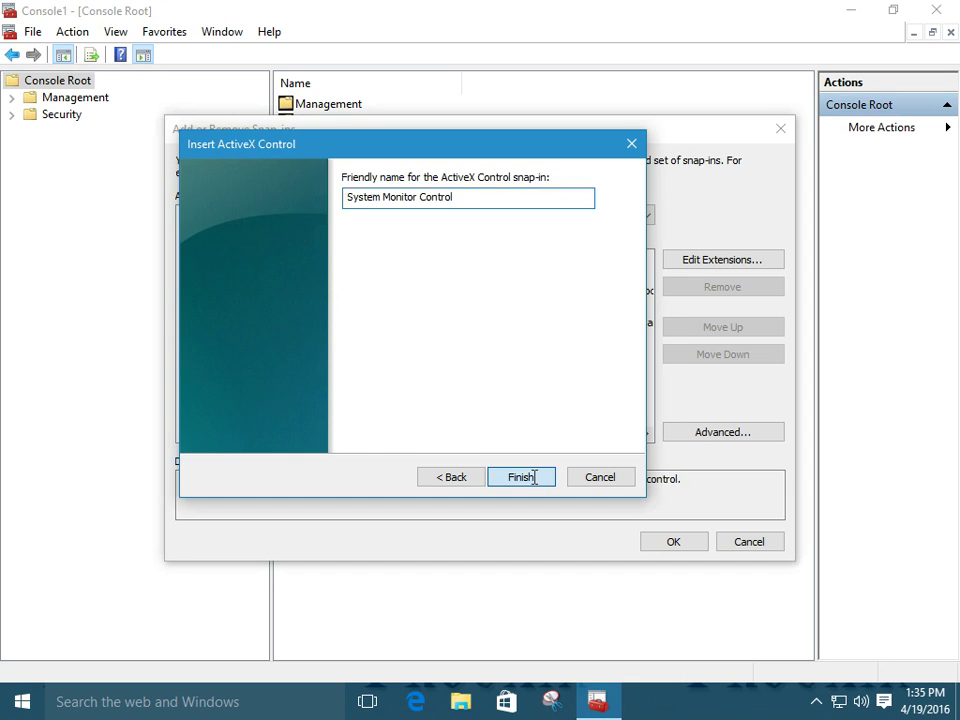
pyautogui.click(522, 478)
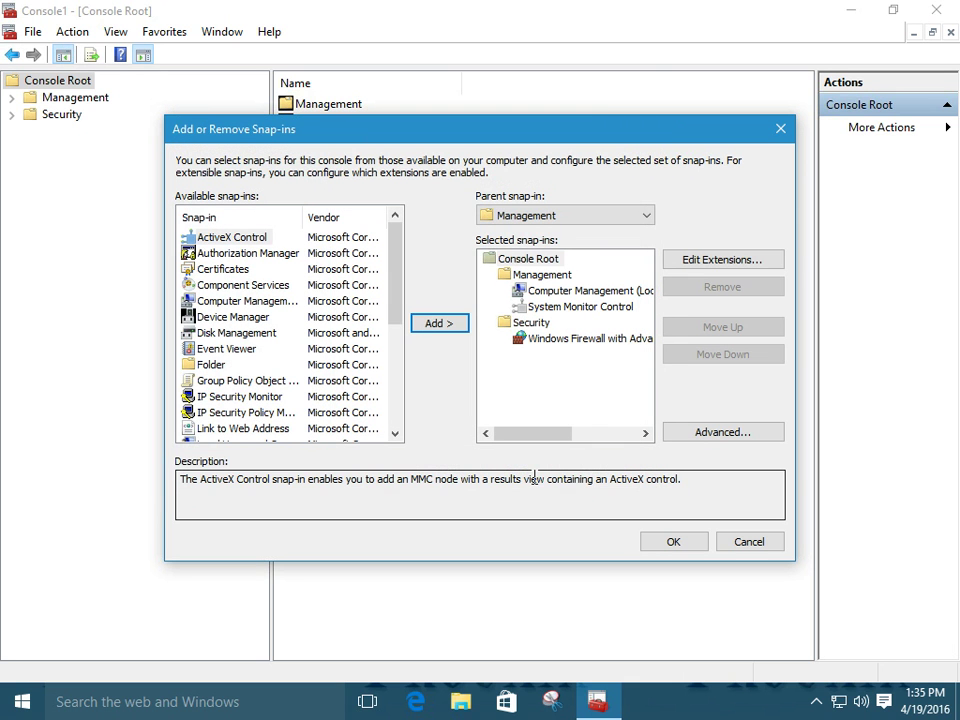
pyautogui.click(674, 542)
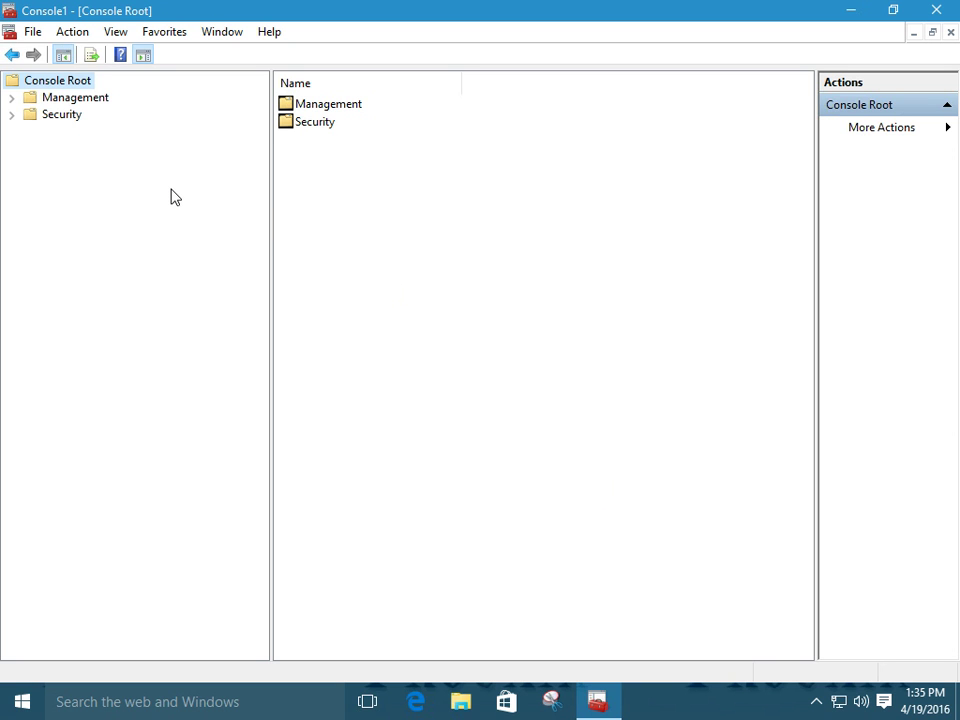
# Add all Processor counters for the _Total instance on the local computer to System Monitor Control in the Management folder
pyautogui.click(13, 99)
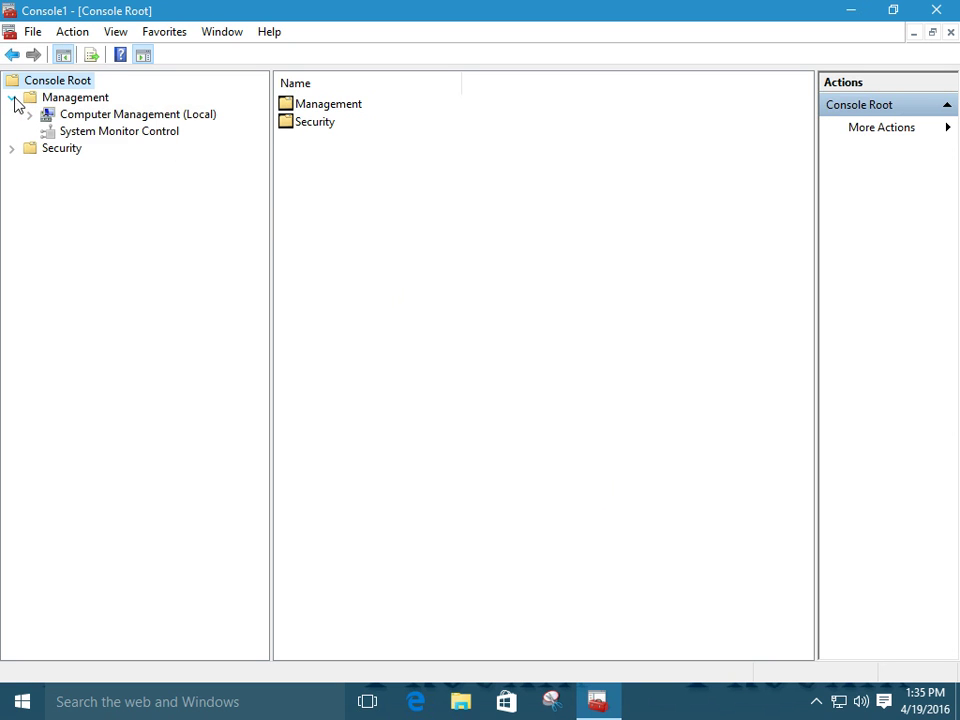
pyautogui.click(81, 131)
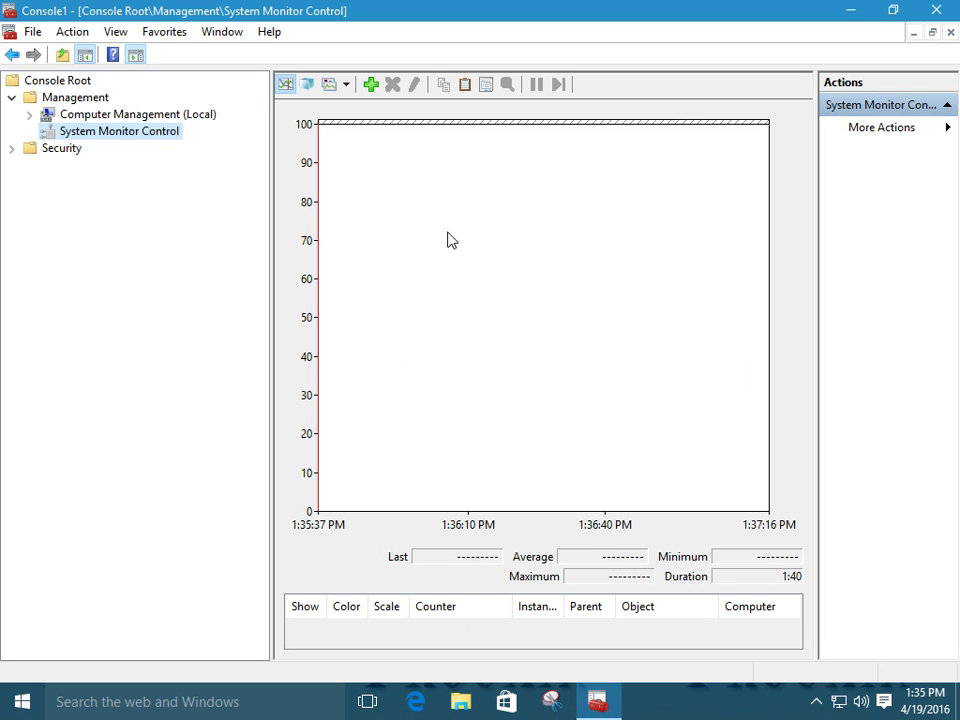
pyautogui.click(370, 87)
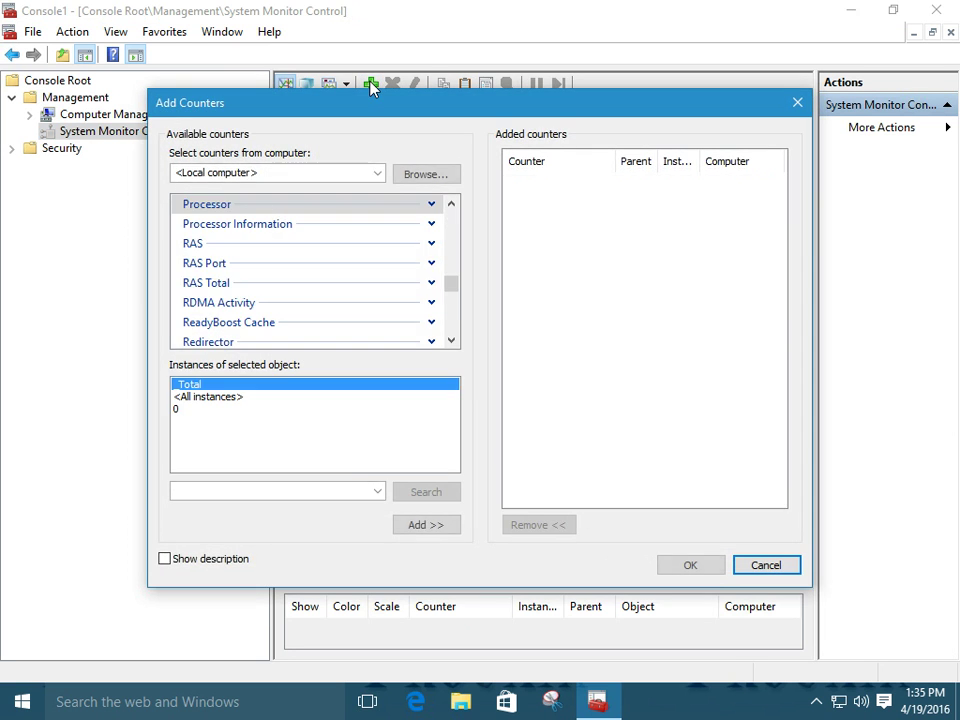
pyautogui.moveTo(454, 295); pyautogui.dragTo(453, 258)
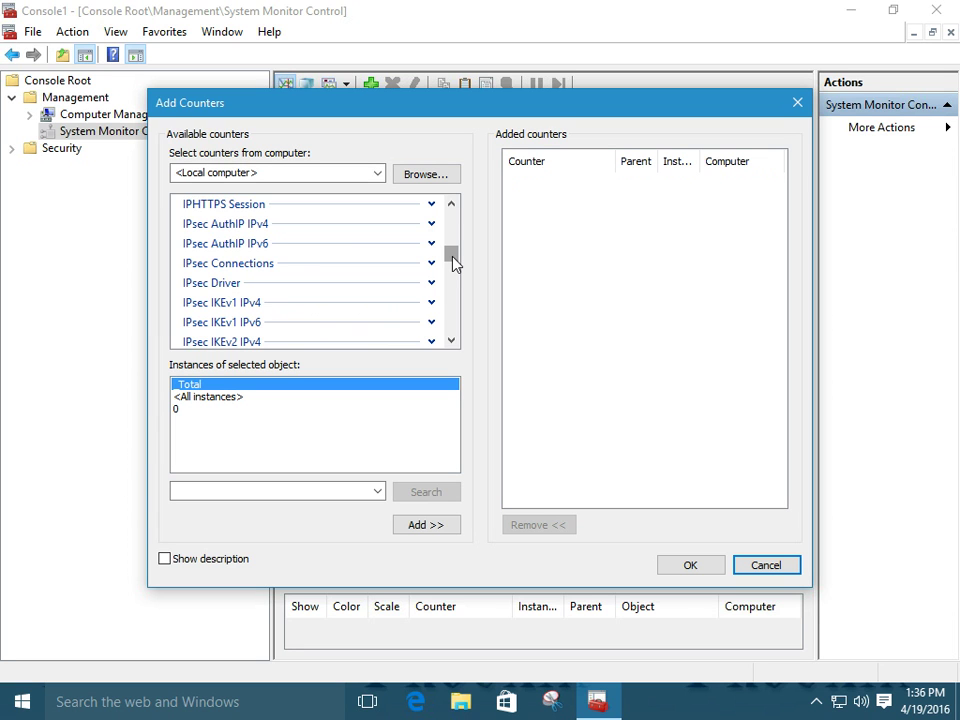
pyautogui.moveTo(453, 262)
pyautogui.mouseDown()
pyautogui.moveTo(450, 291)
pyautogui.moveTo(450, 281)
pyautogui.mouseUp()
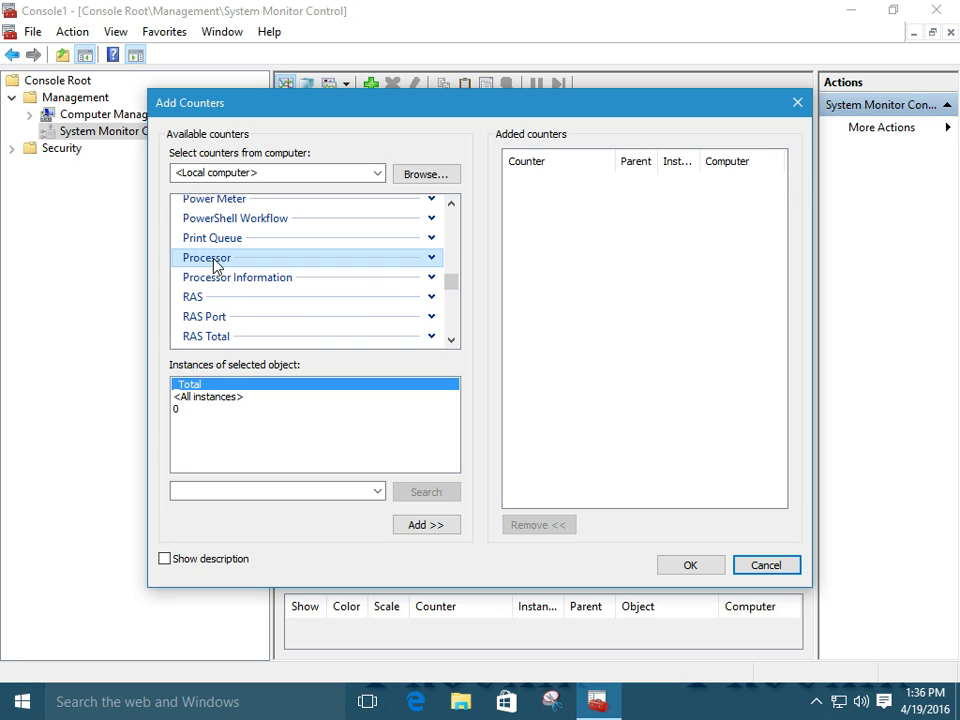
pyautogui.click(431, 258)
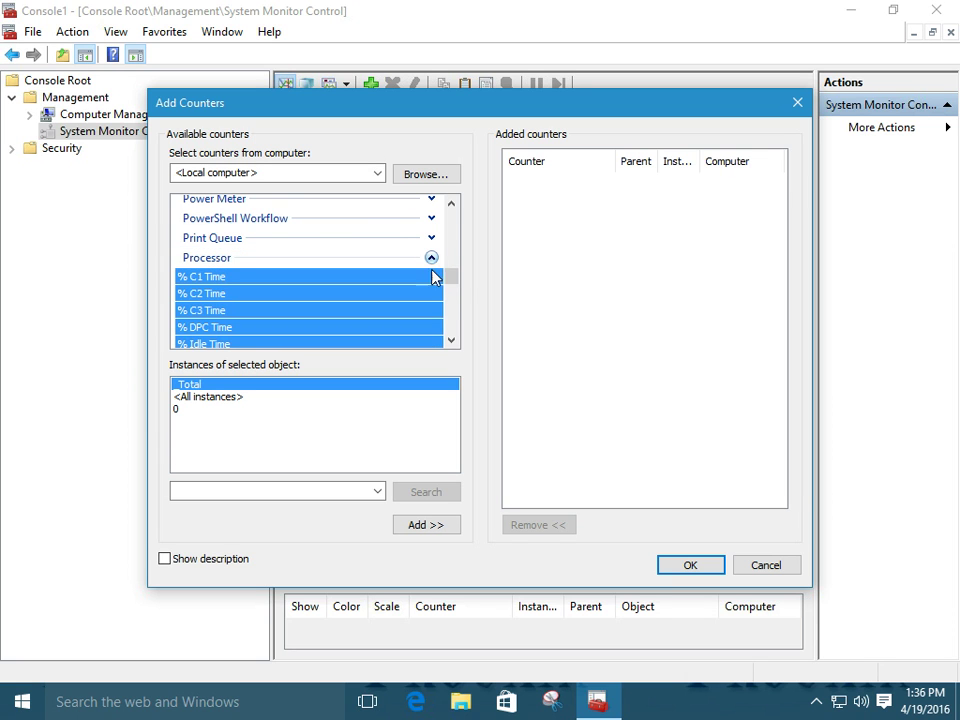
pyautogui.moveTo(451, 279); pyautogui.dragTo(451, 282)
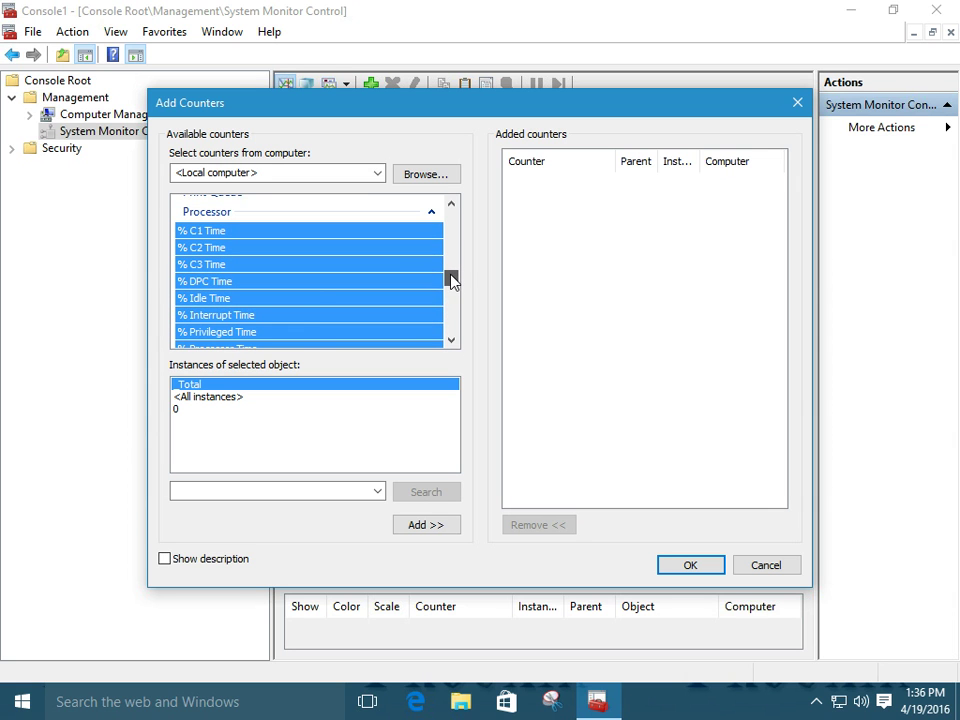
pyautogui.click(199, 398)
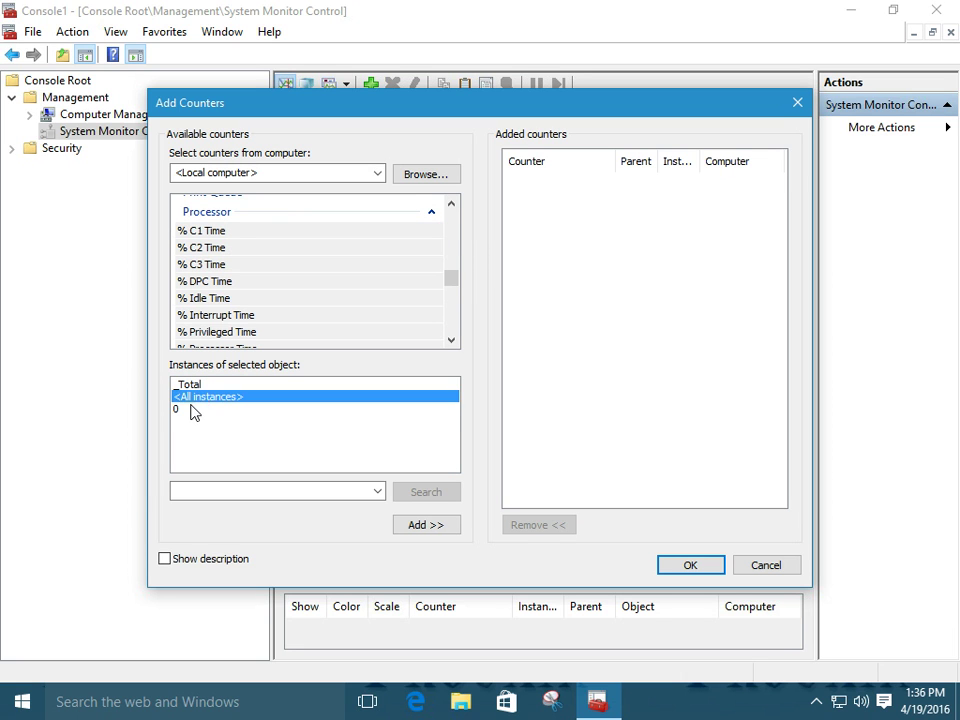
pyautogui.click(193, 411)
pyautogui.click(196, 386)
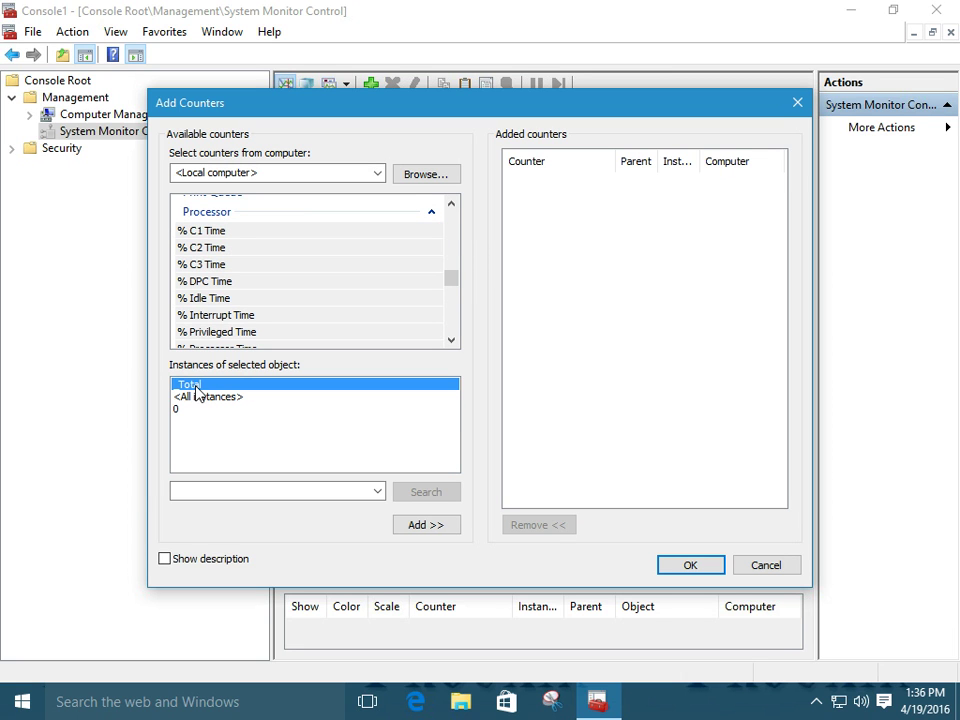
pyautogui.click(413, 525)
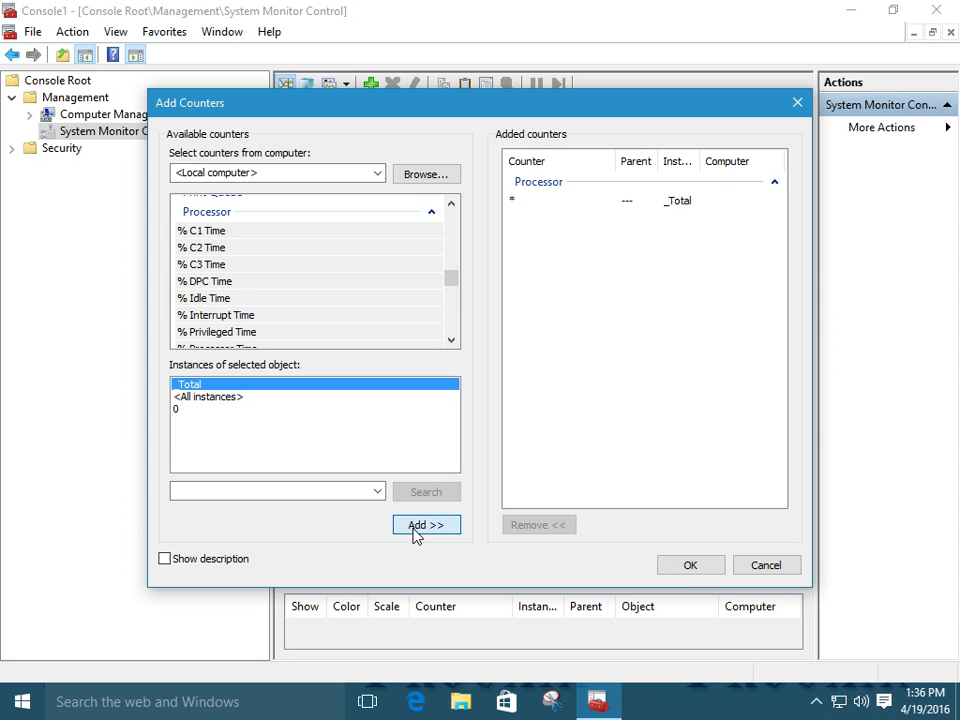
pyautogui.click(689, 566)
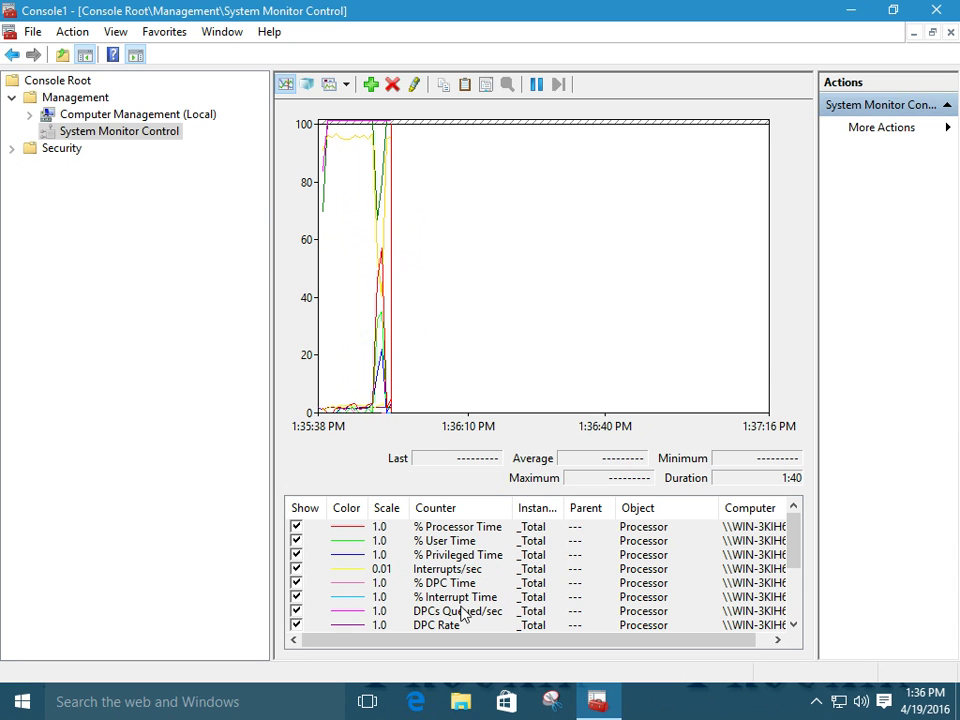
# Review the System Monitor Control counter list and view the data as Histogram bar and Report before returning to Line
pyautogui.moveTo(794, 535); pyautogui.dragTo(806, 621)
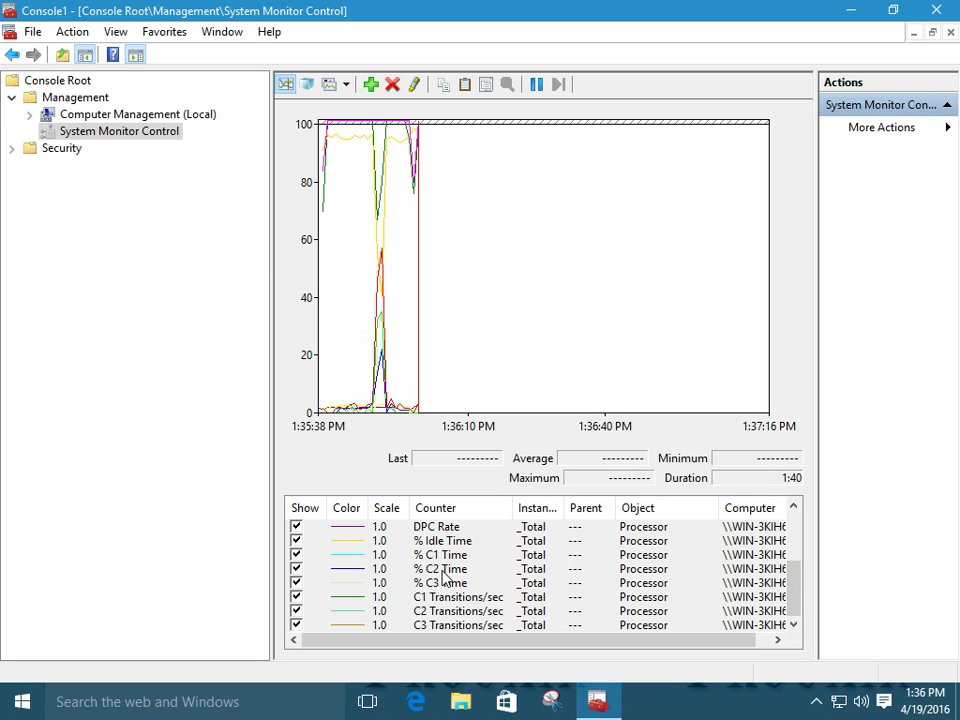
pyautogui.moveTo(799, 604); pyautogui.dragTo(795, 528)
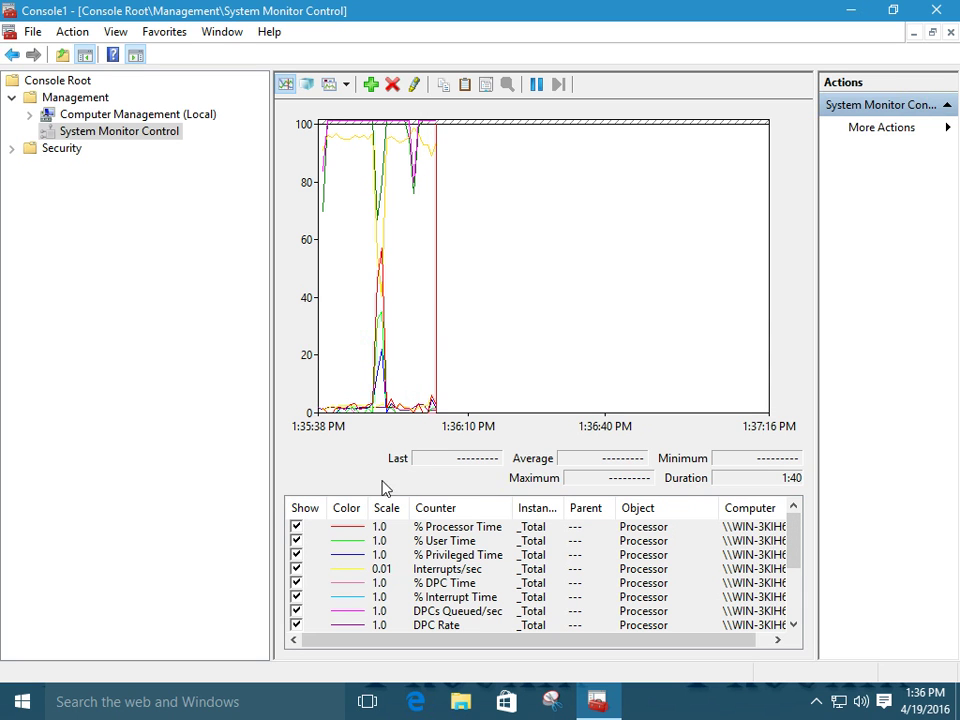
pyautogui.click(345, 84)
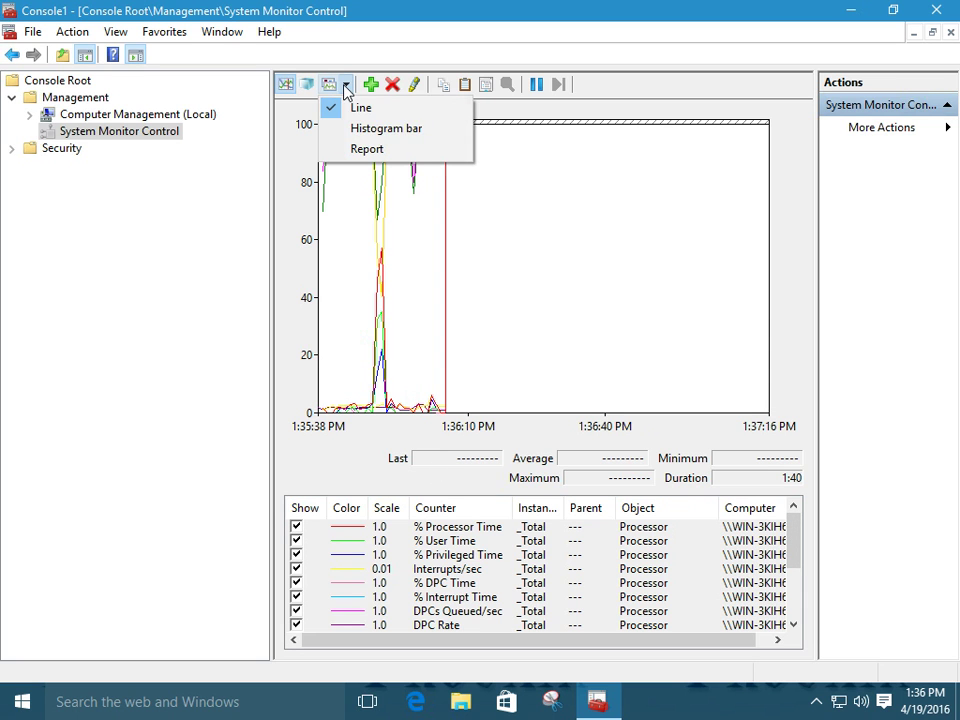
pyautogui.click(351, 135)
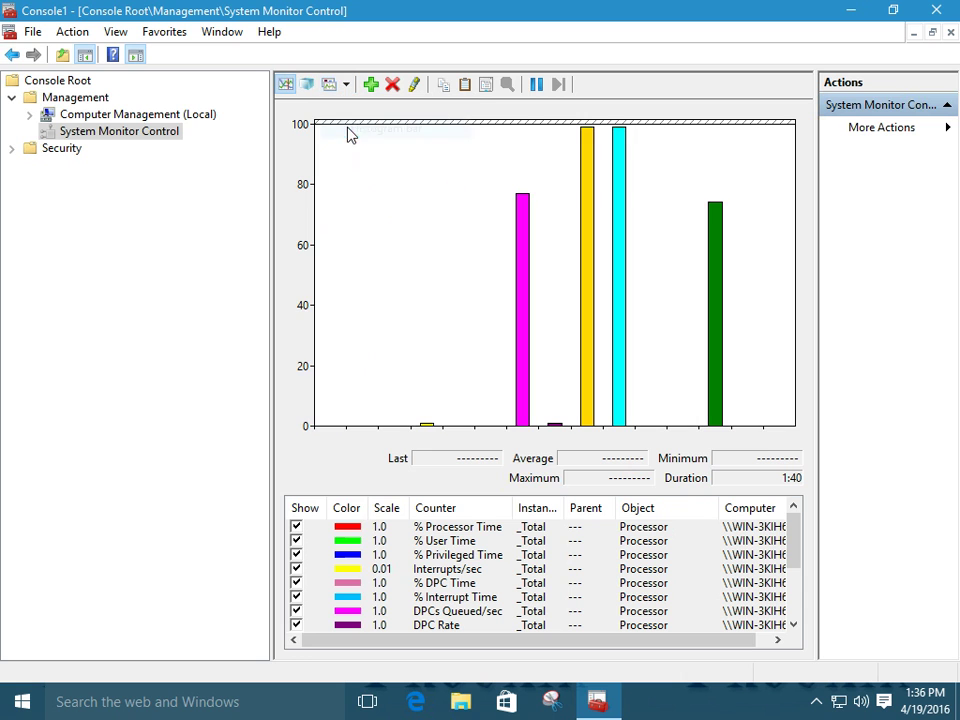
pyautogui.click(345, 84)
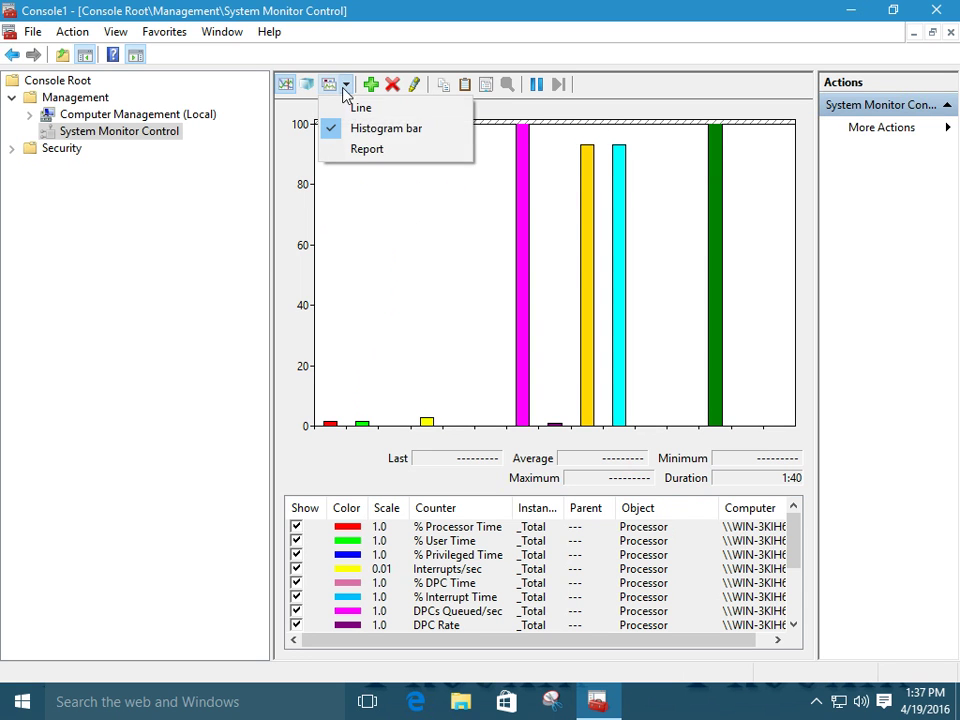
pyautogui.click(355, 151)
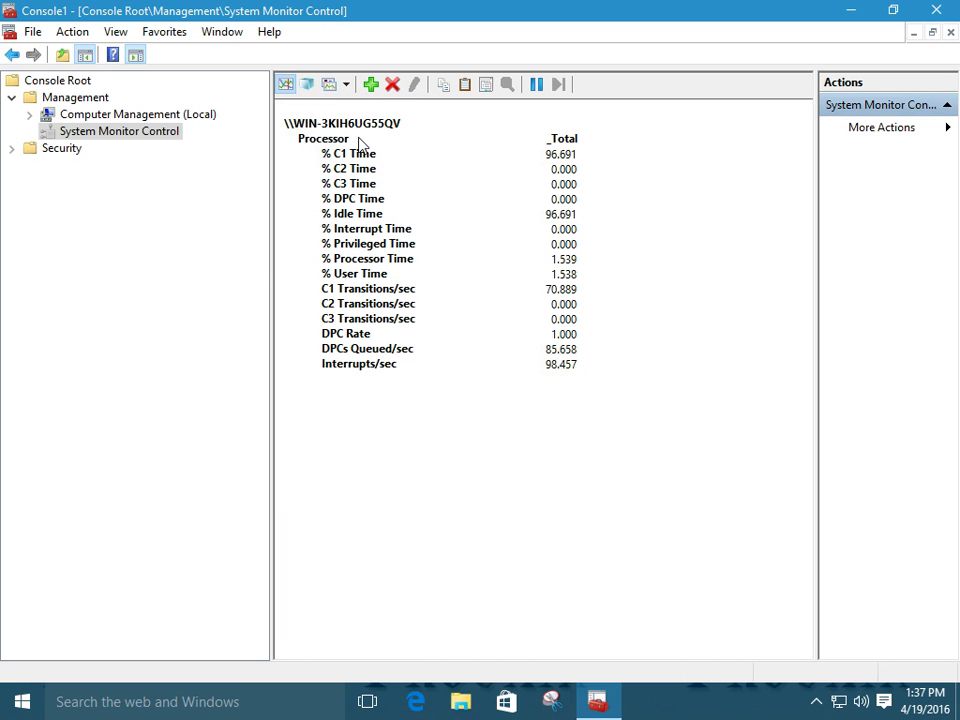
pyautogui.click(345, 86)
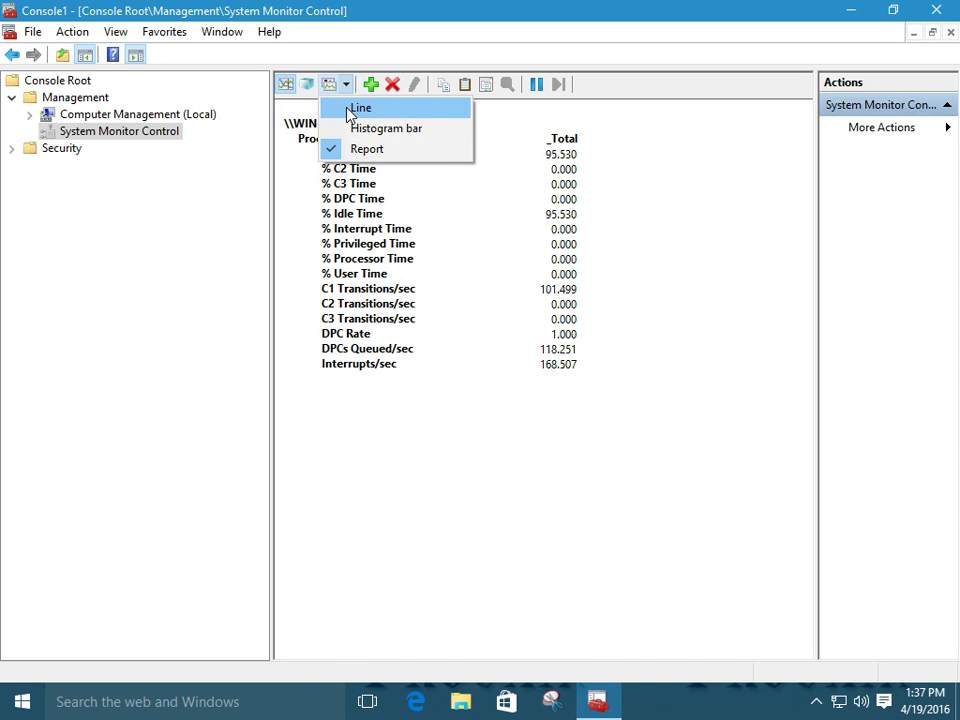
pyautogui.click(358, 107)
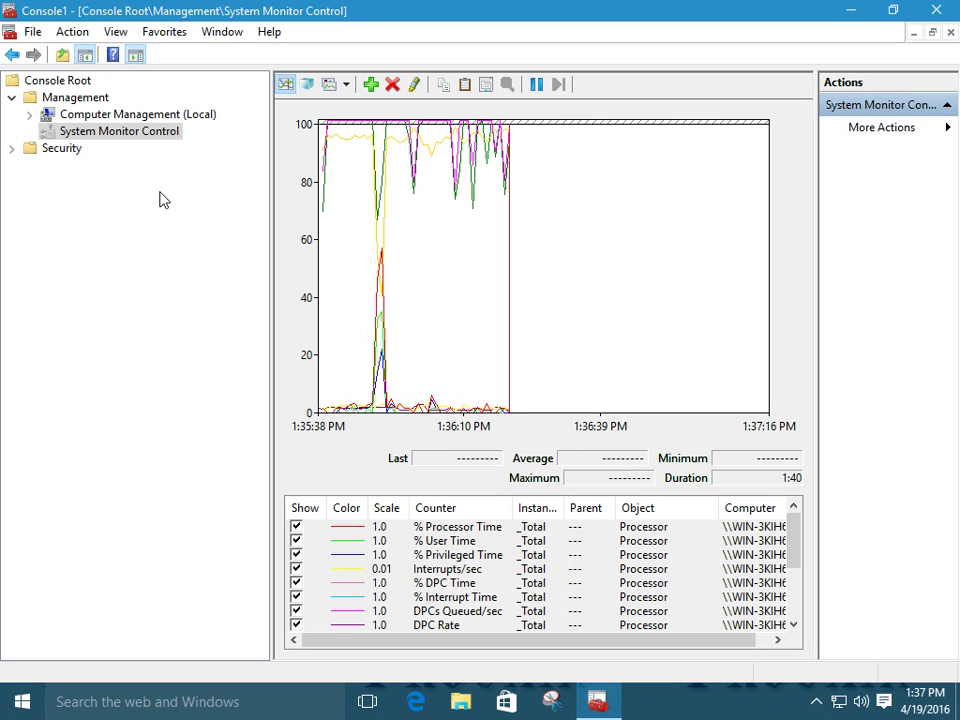
# Create a taskpad view for Console Root with a horizontal list, applied to all same-type tree items, keeping the default name
pyautogui.click(12, 98)
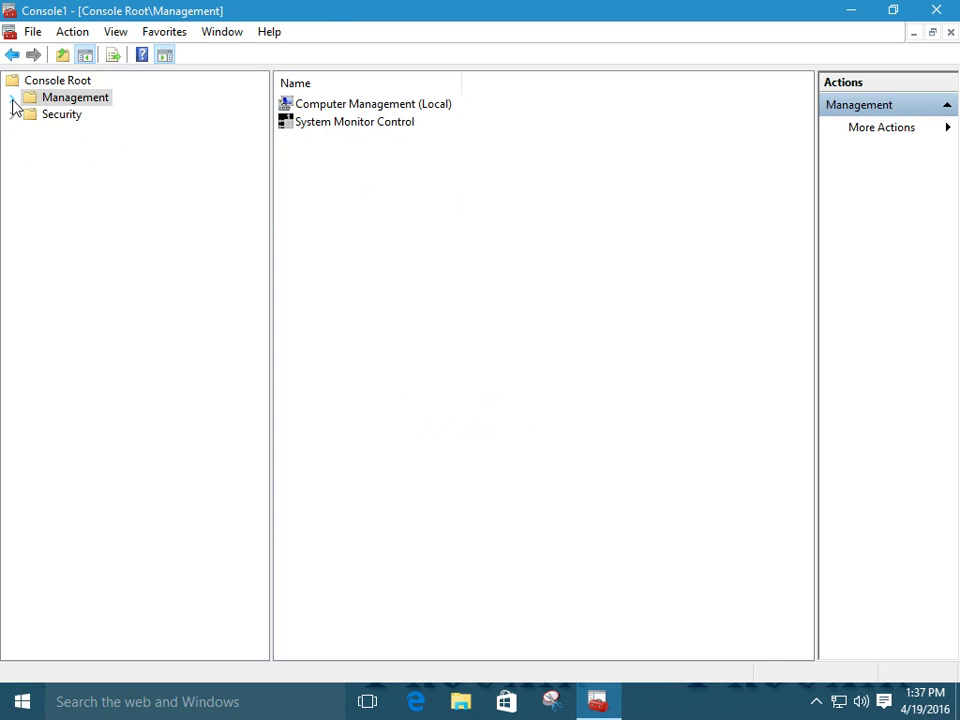
pyautogui.click(66, 80)
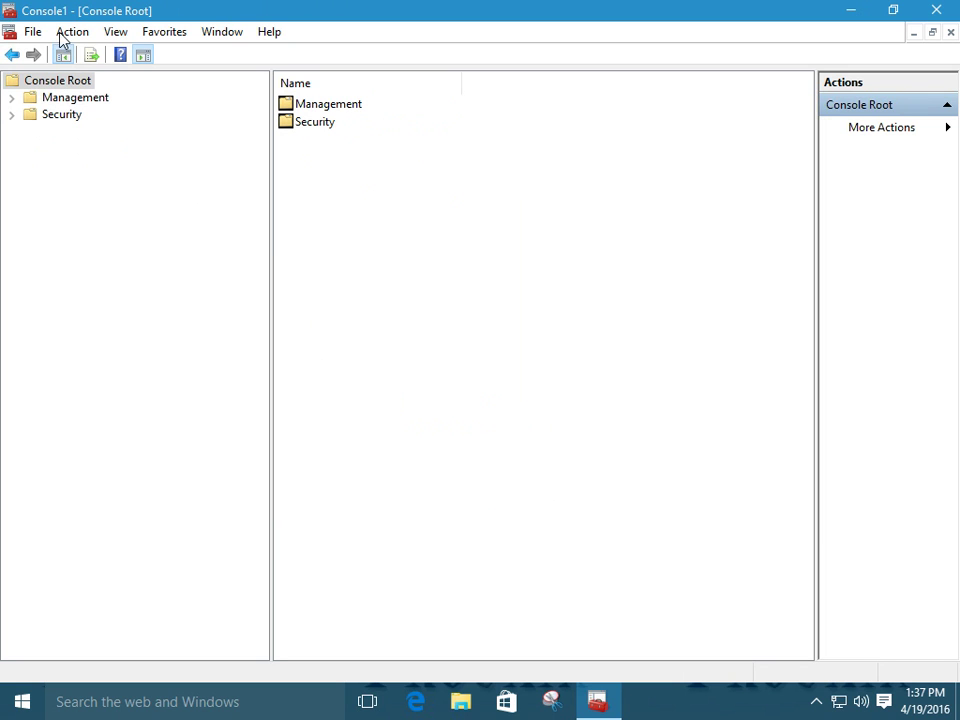
pyautogui.rightClick(55, 86)
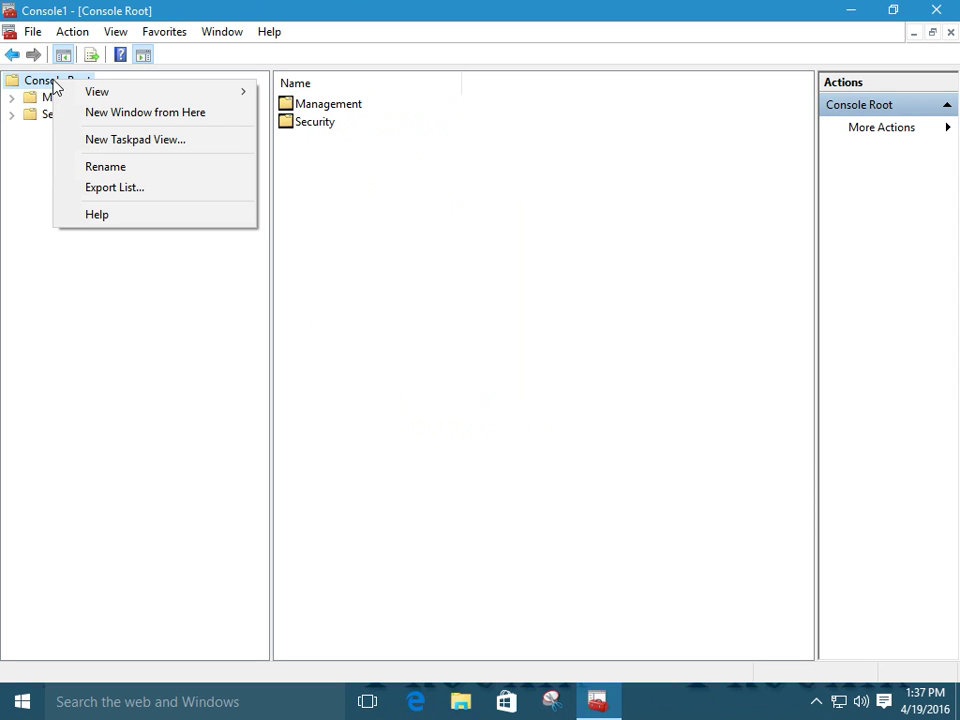
pyautogui.click(122, 147)
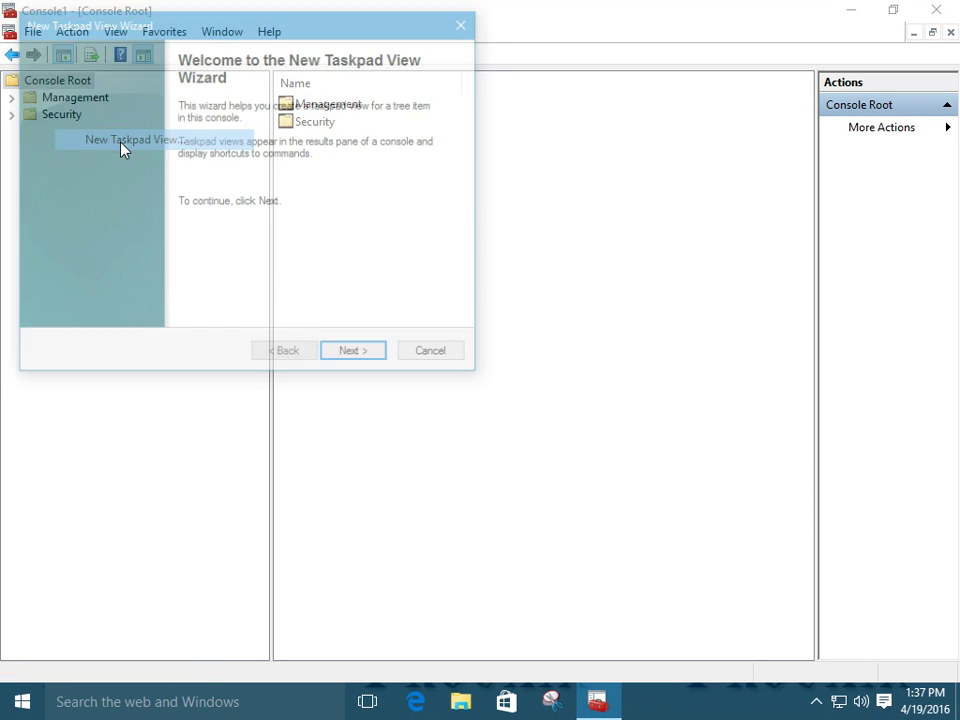
pyautogui.click(362, 358)
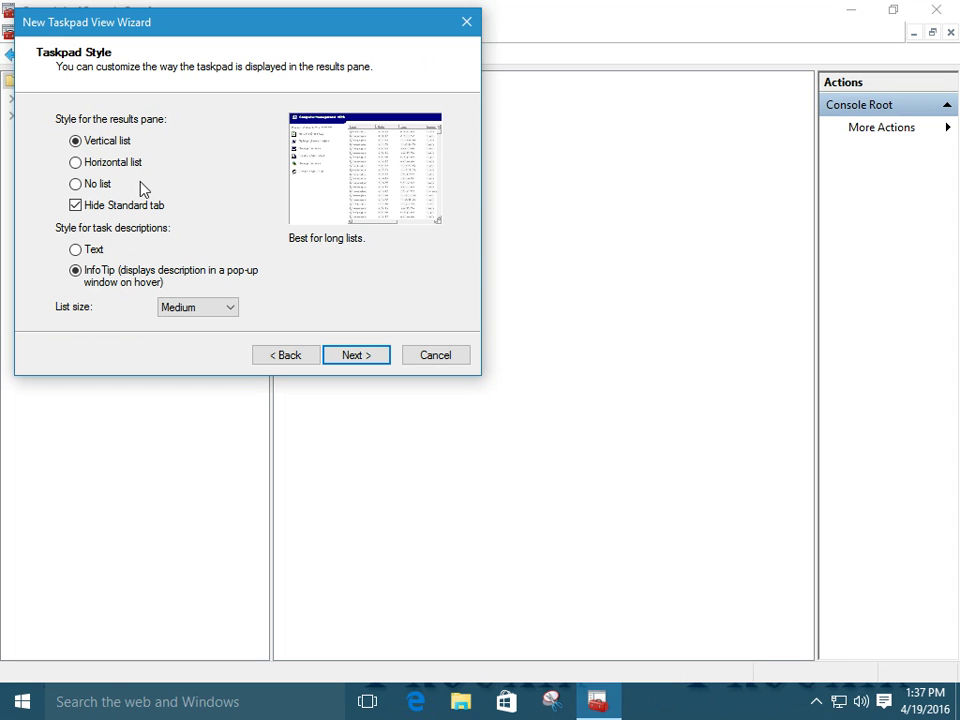
pyautogui.click(76, 164)
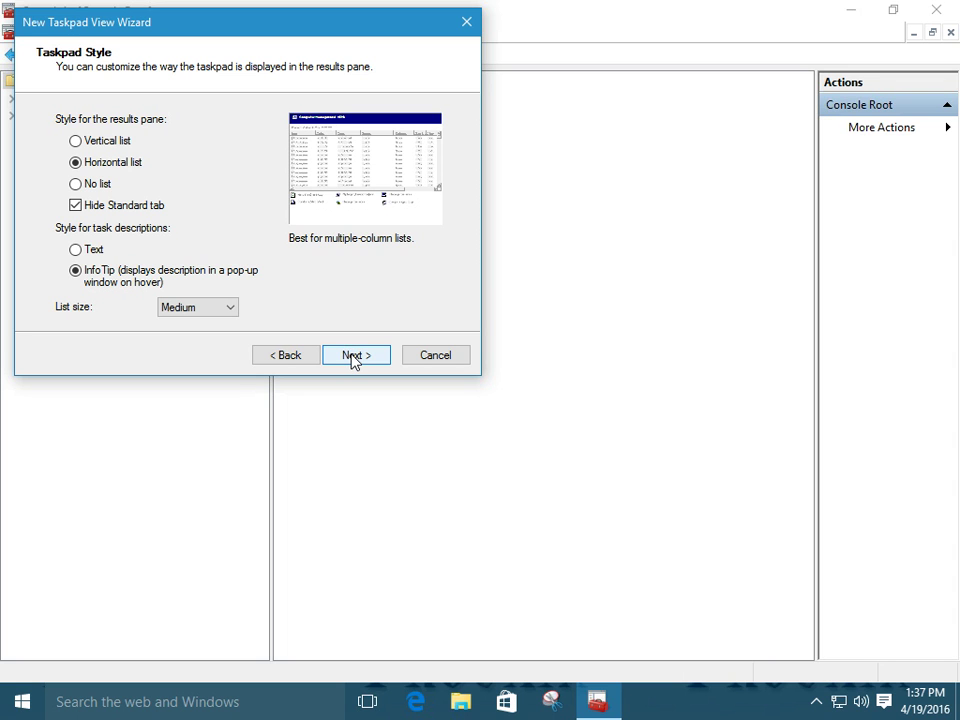
pyautogui.click(354, 357)
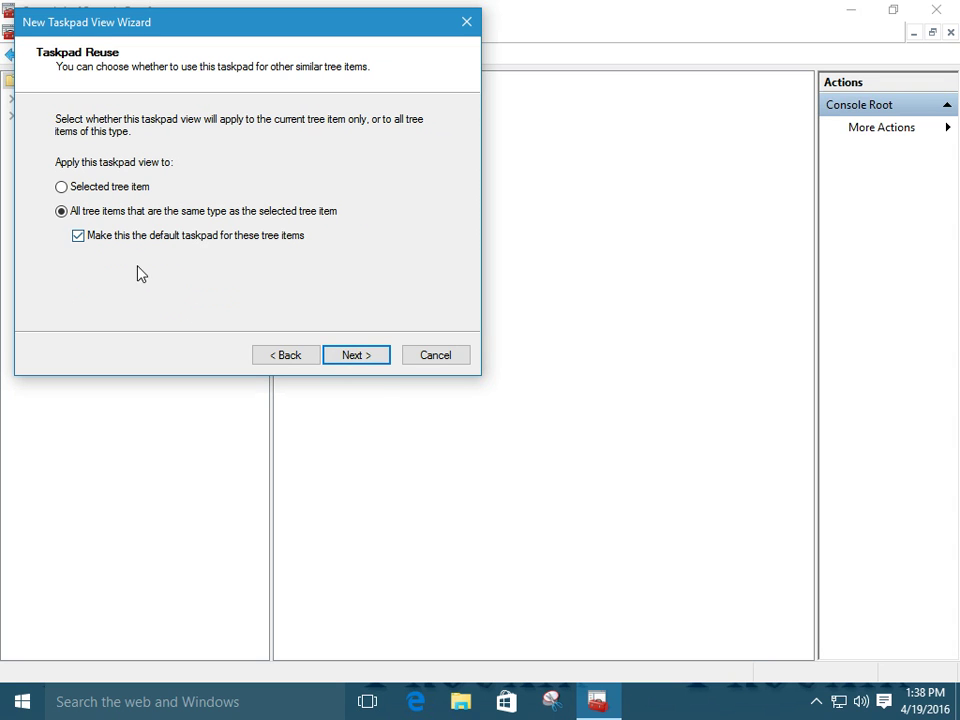
pyautogui.click(357, 365)
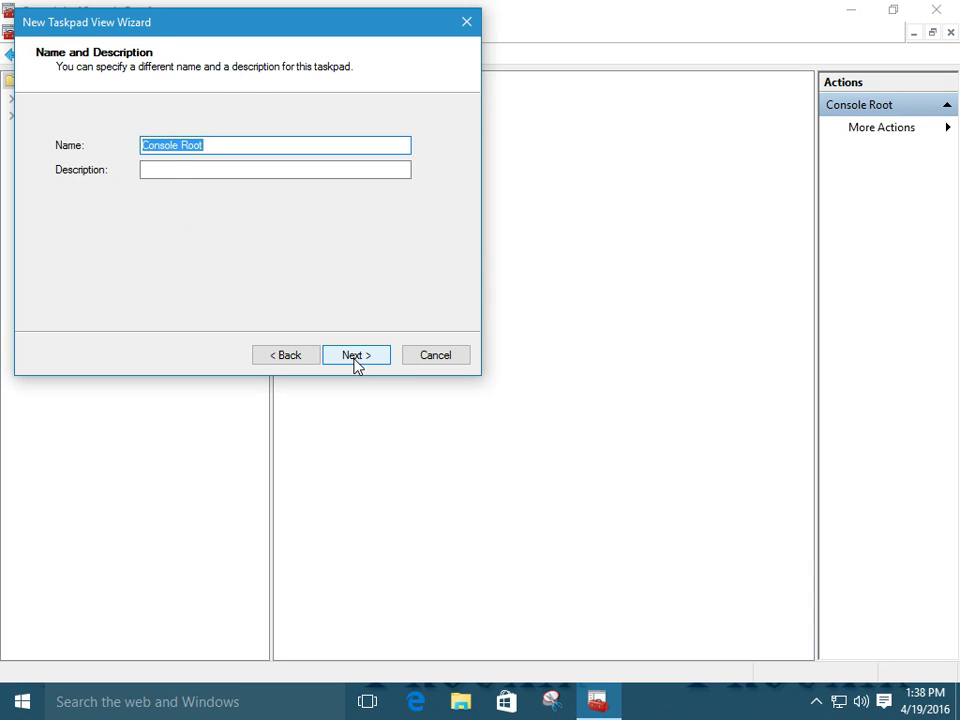
pyautogui.click(355, 358)
pyautogui.click(356, 360)
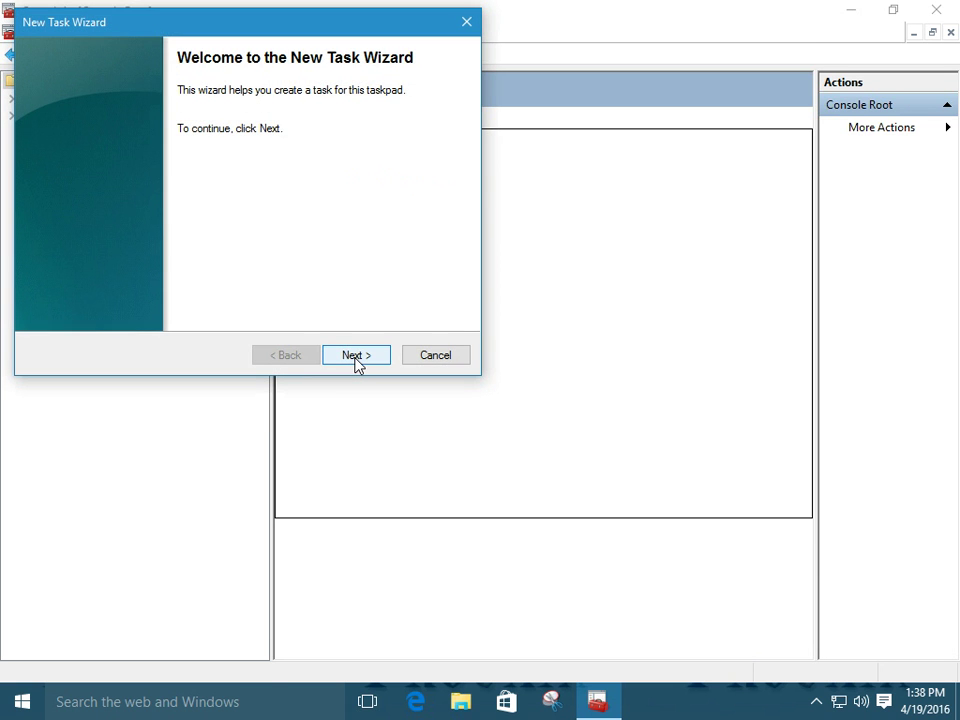
# Set up a new shell command task that runs wordpad.exe from the Windows NT Accessories folder
pyautogui.click(357, 360)
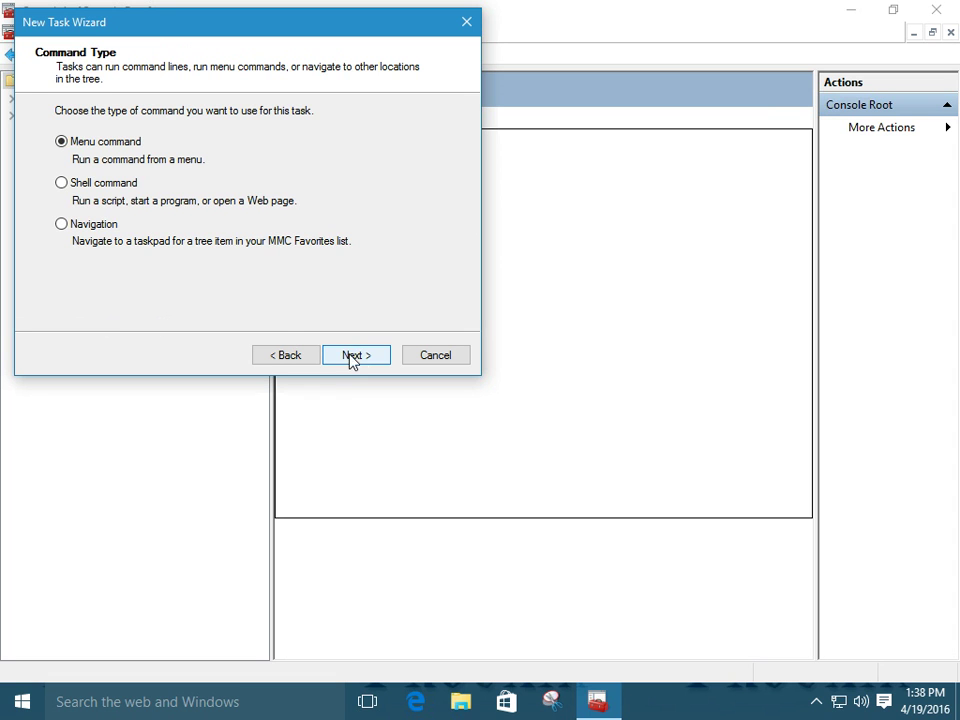
pyautogui.click(65, 185)
pyautogui.click(357, 357)
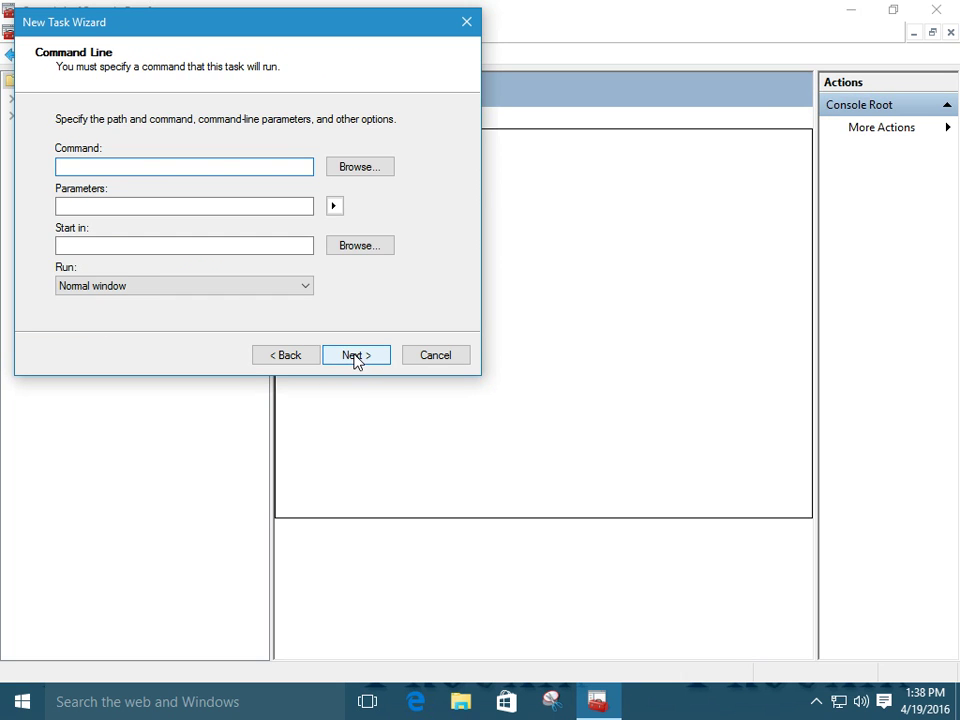
pyautogui.click(368, 170)
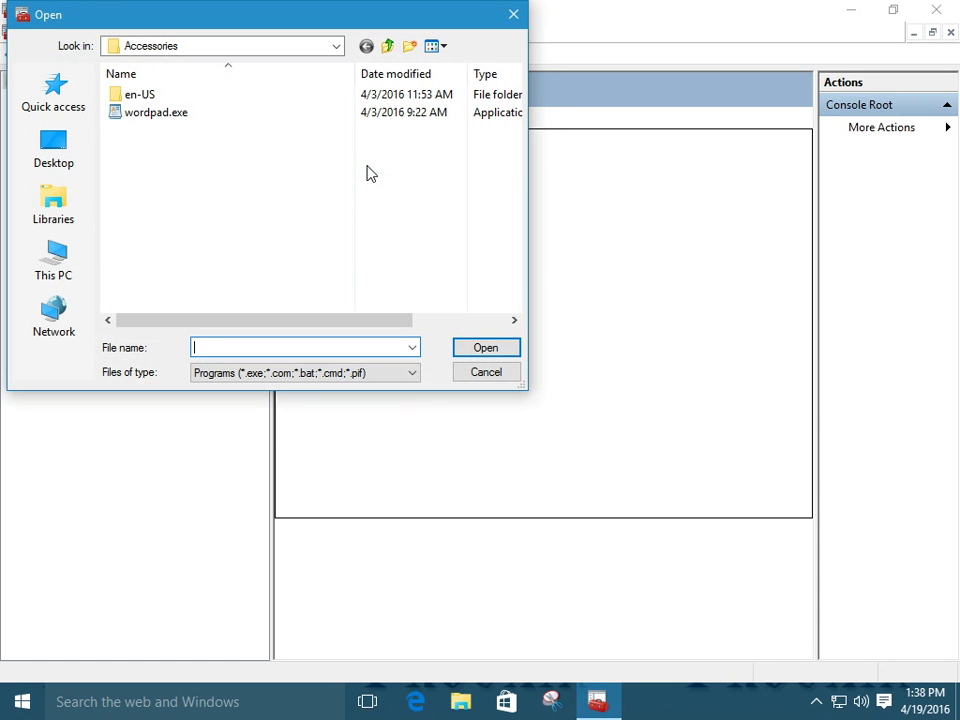
pyautogui.click(152, 50)
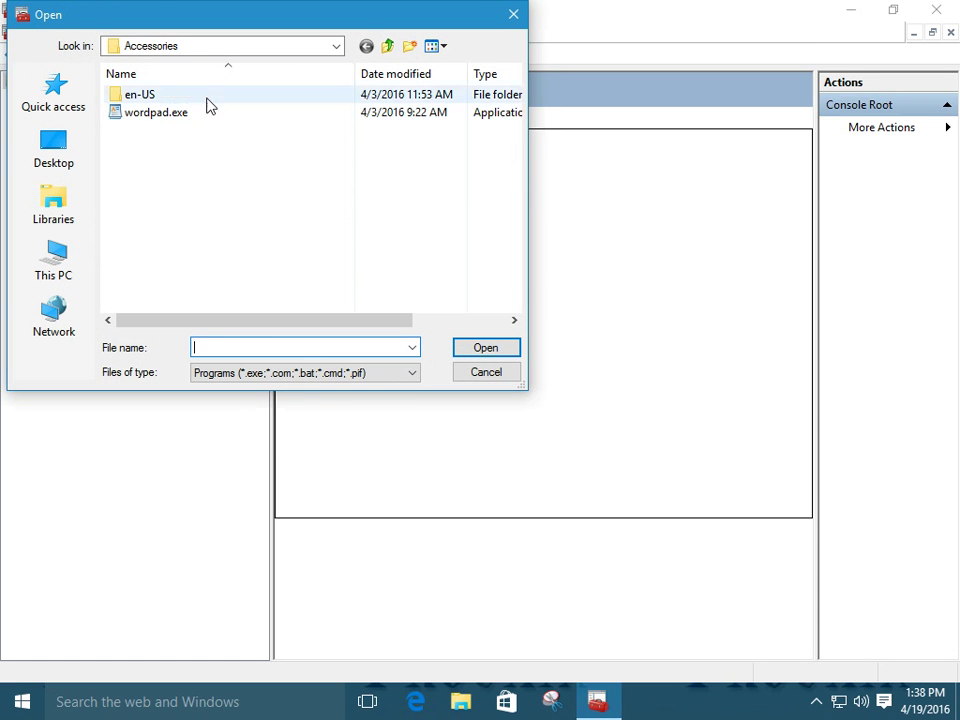
pyautogui.click(146, 50)
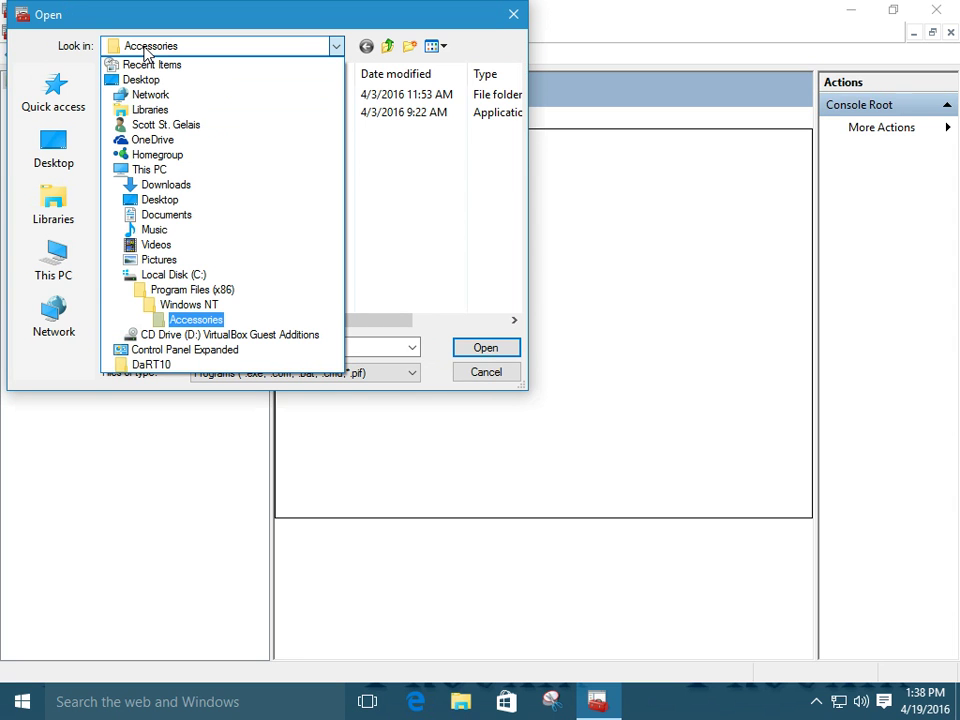
pyautogui.click(146, 52)
pyautogui.click(155, 113)
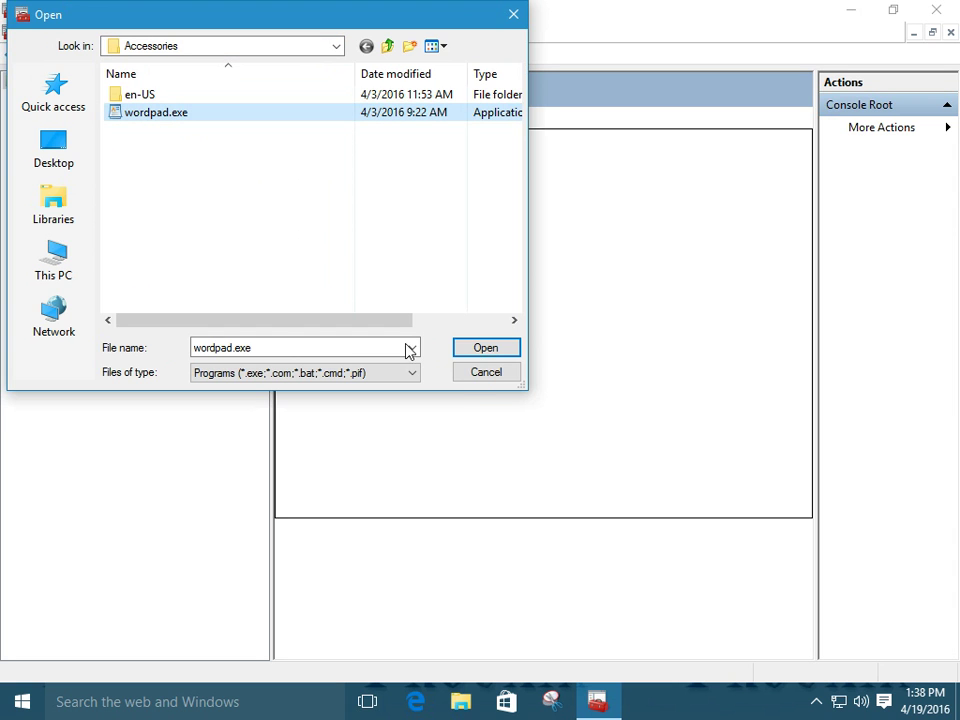
pyautogui.click(484, 350)
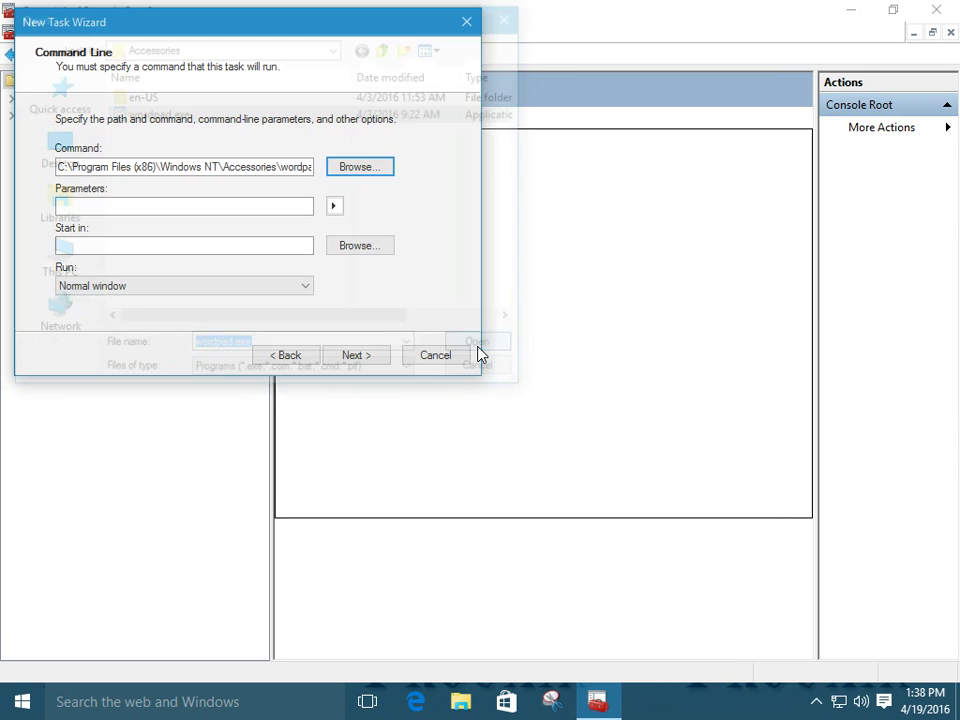
# Set the task's start-in folder to Documents and name the task Wordpad
pyautogui.click(342, 252)
pyautogui.click(200, 199)
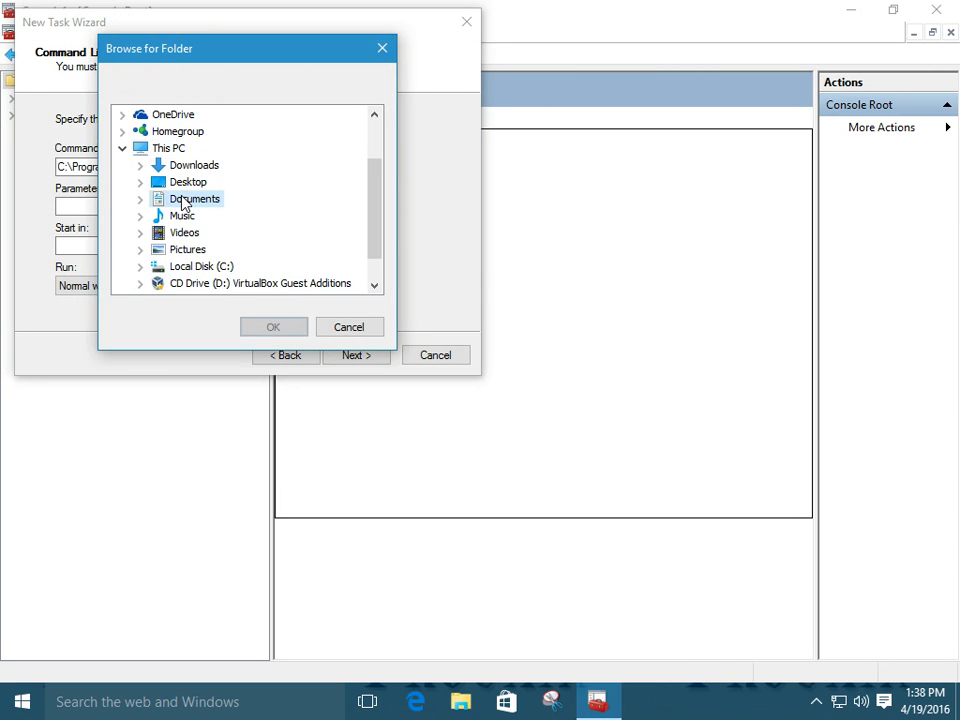
pyautogui.click(279, 331)
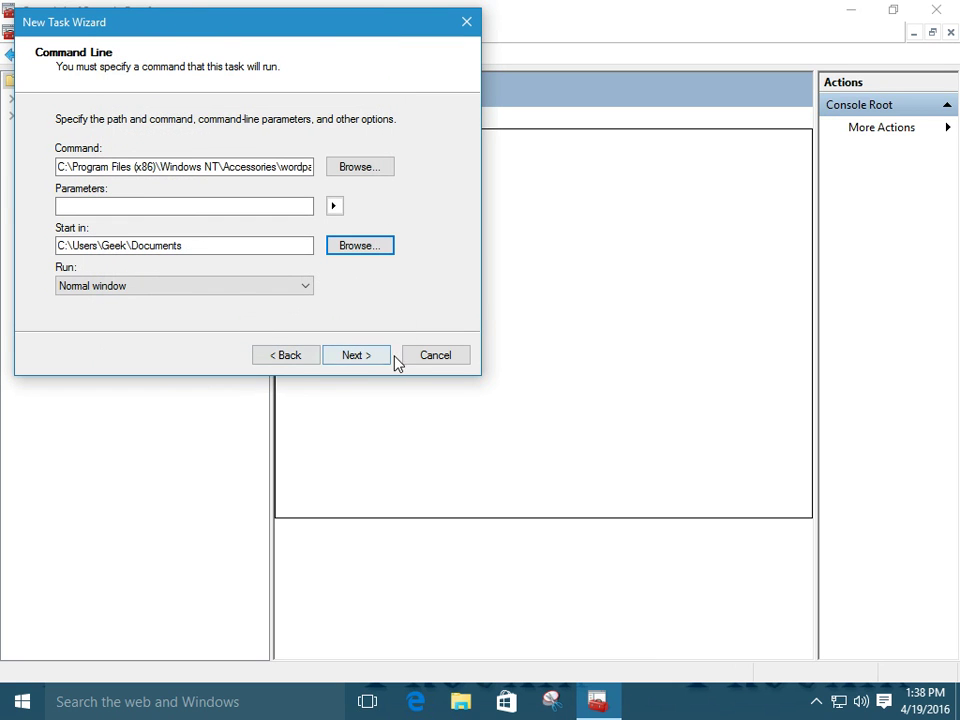
pyautogui.click(355, 356)
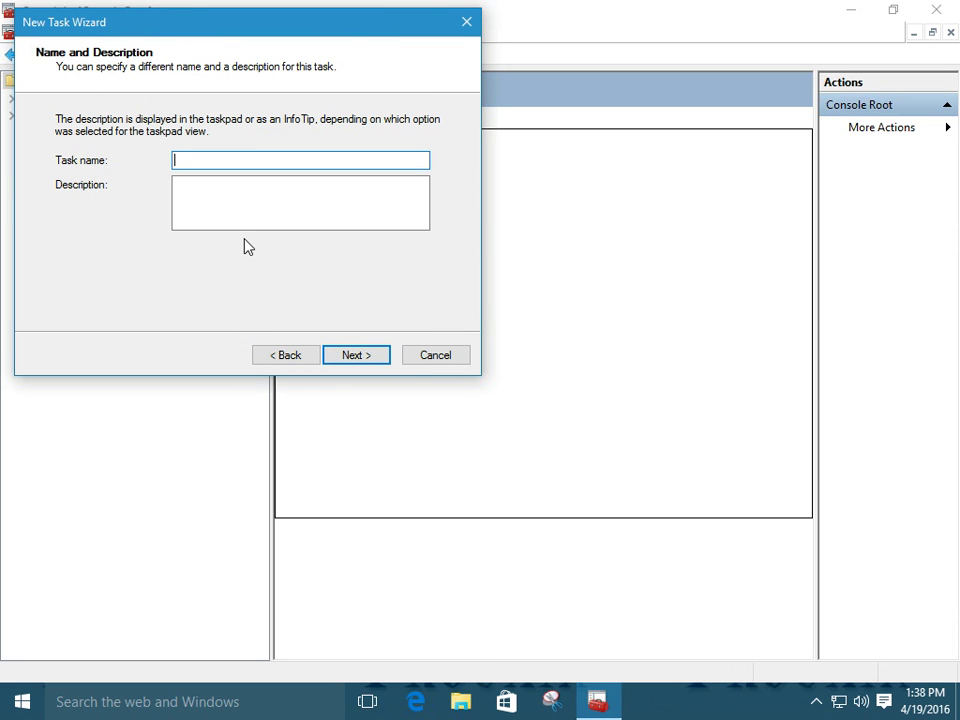
pyautogui.write('Wordpad')
pyautogui.click(358, 357)
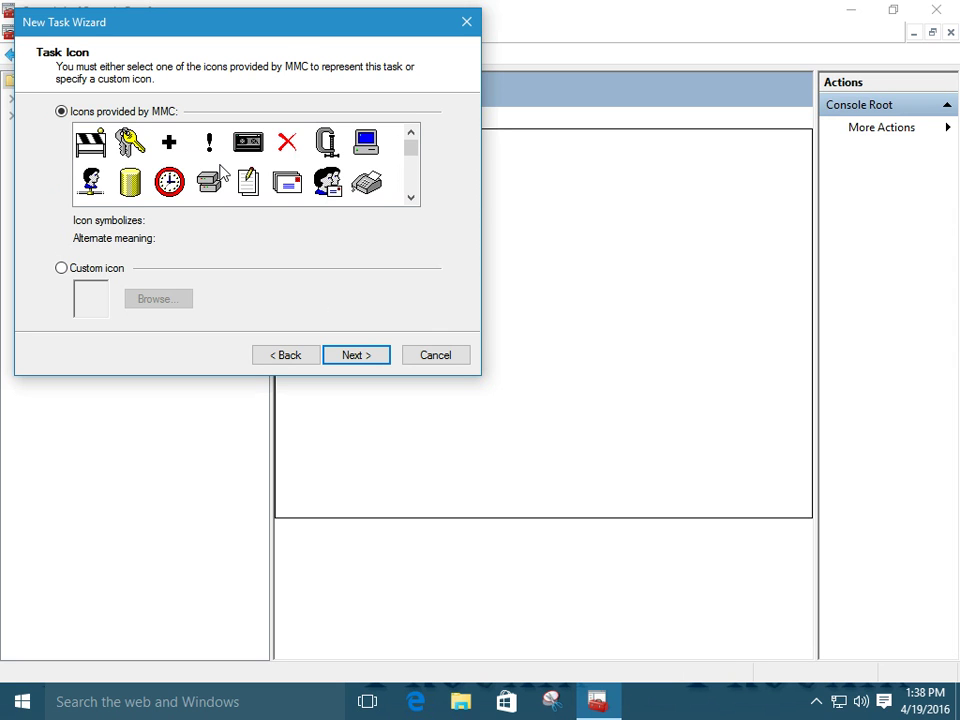
# Switch the task to a custom icon and load the icon set from imageres.dll in the System32 folder
pyautogui.click(411, 198)
pyautogui.click(411, 198)
pyautogui.click(411, 198)
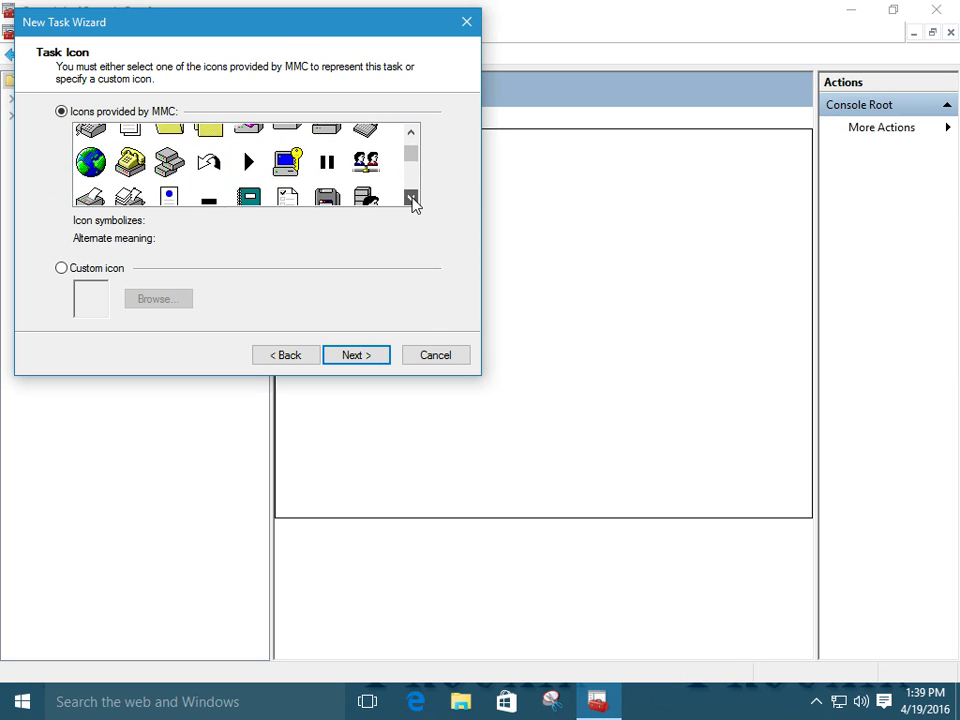
pyautogui.click(411, 198)
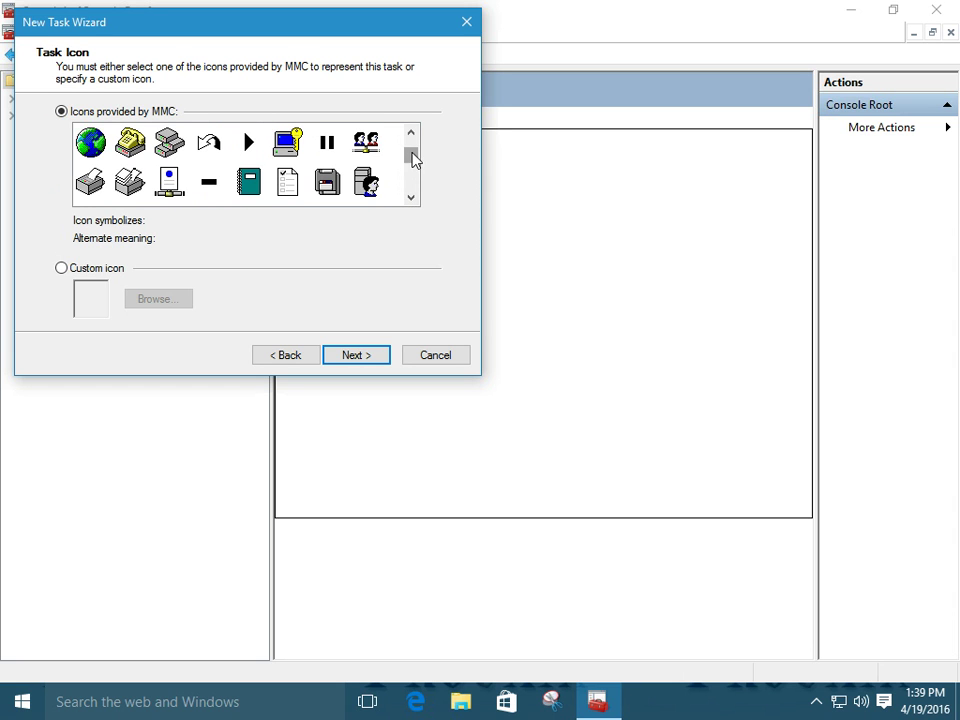
pyautogui.scroll(2, 416, 158)
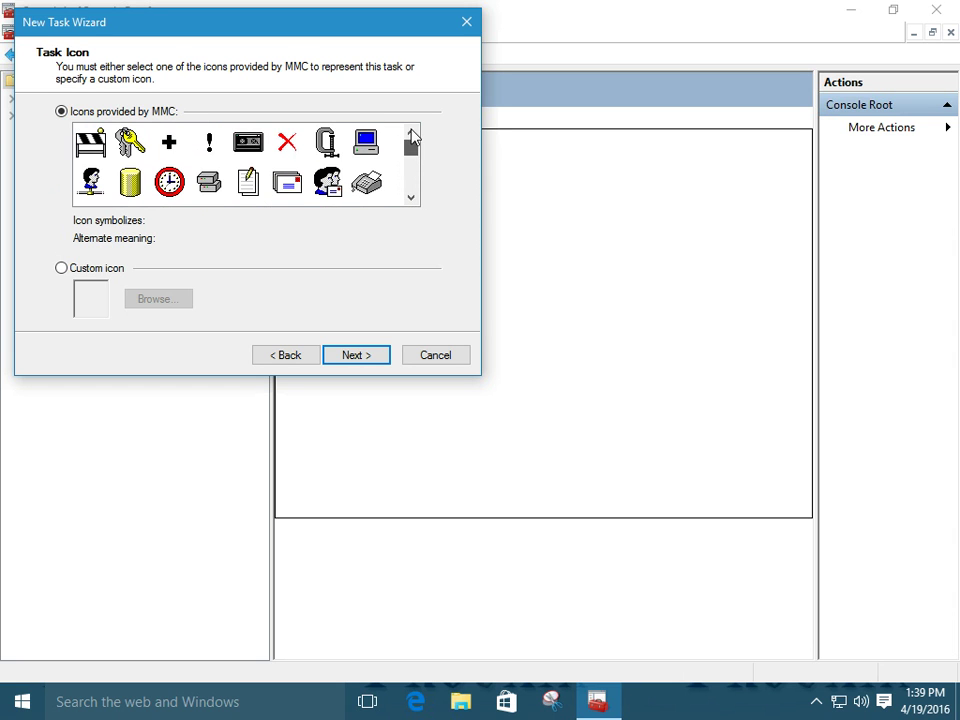
pyautogui.click(61, 269)
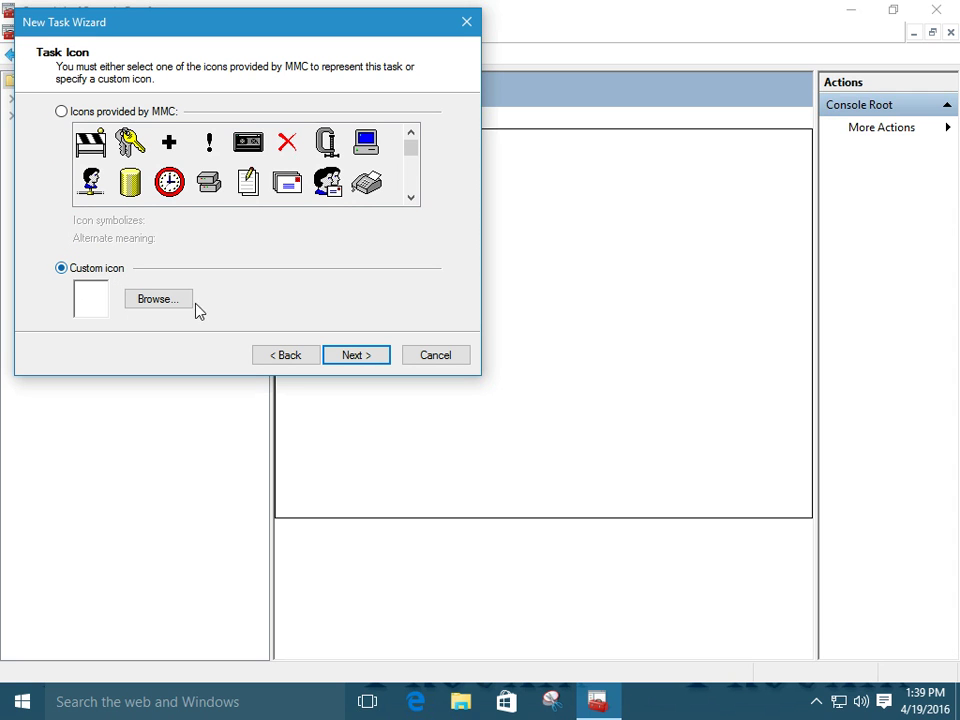
pyautogui.click(158, 300)
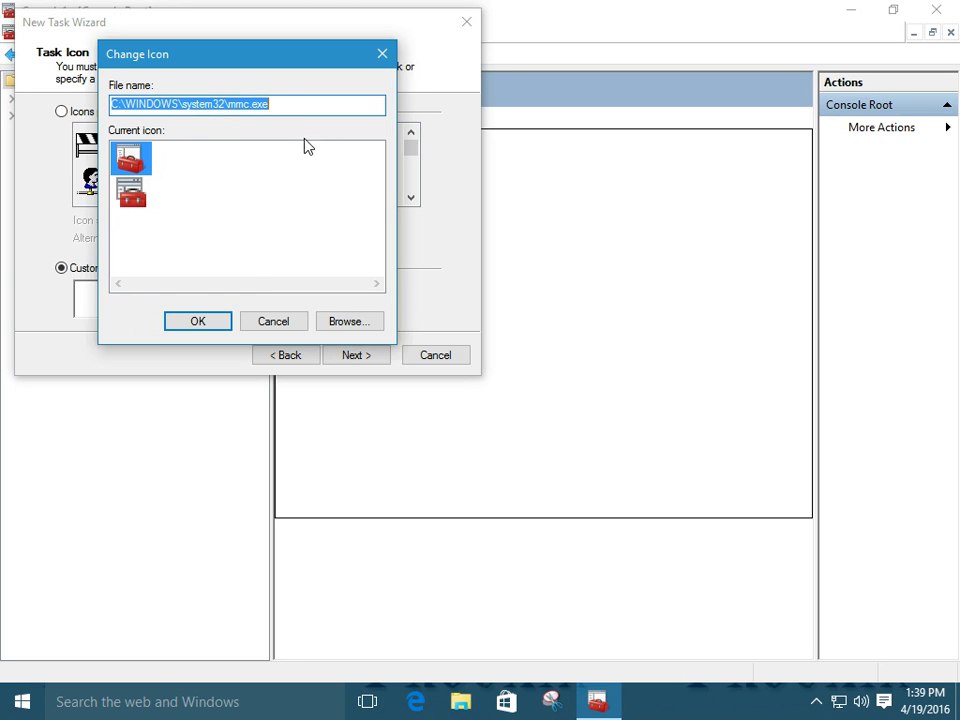
pyautogui.click(341, 327)
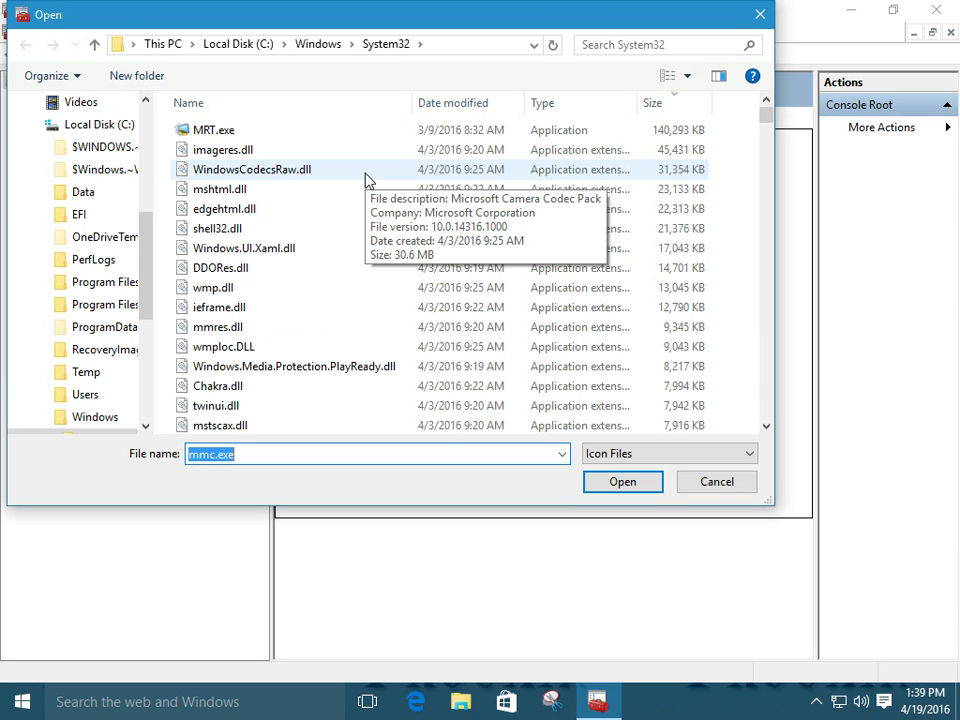
pyautogui.click(225, 153)
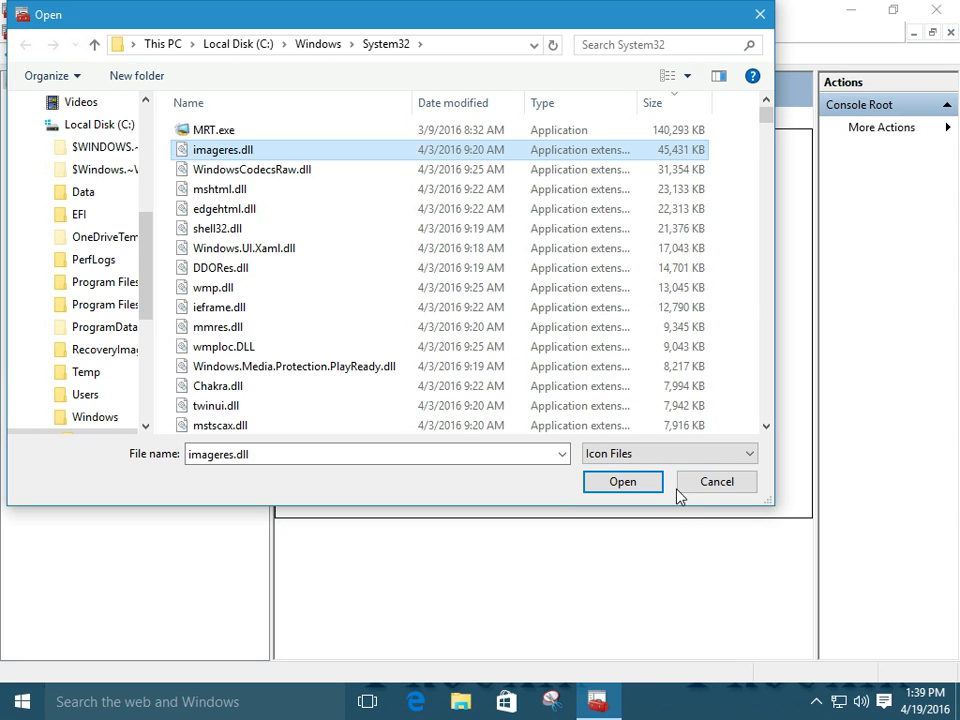
pyautogui.click(622, 482)
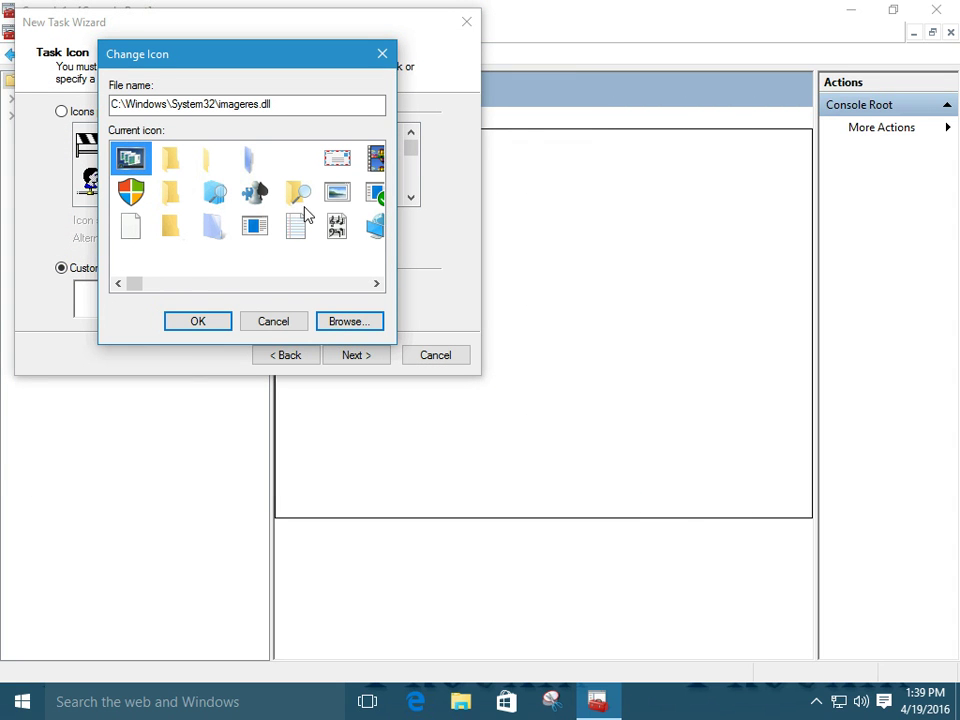
# Look through the imageres.dll icons for one that suits the Wordpad task
pyautogui.click(243, 283)
pyautogui.click(247, 284)
pyautogui.click(248, 284)
pyautogui.click(302, 284)
pyautogui.click(302, 284)
pyautogui.click(338, 284)
pyautogui.click(338, 284)
pyautogui.click(337, 284)
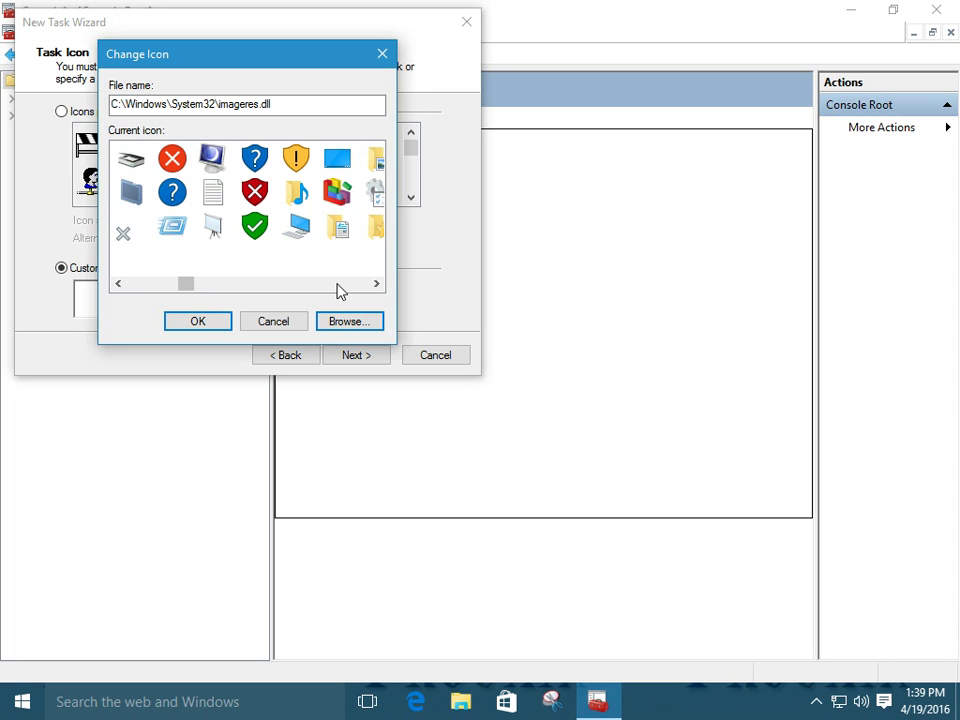
pyautogui.click(337, 284)
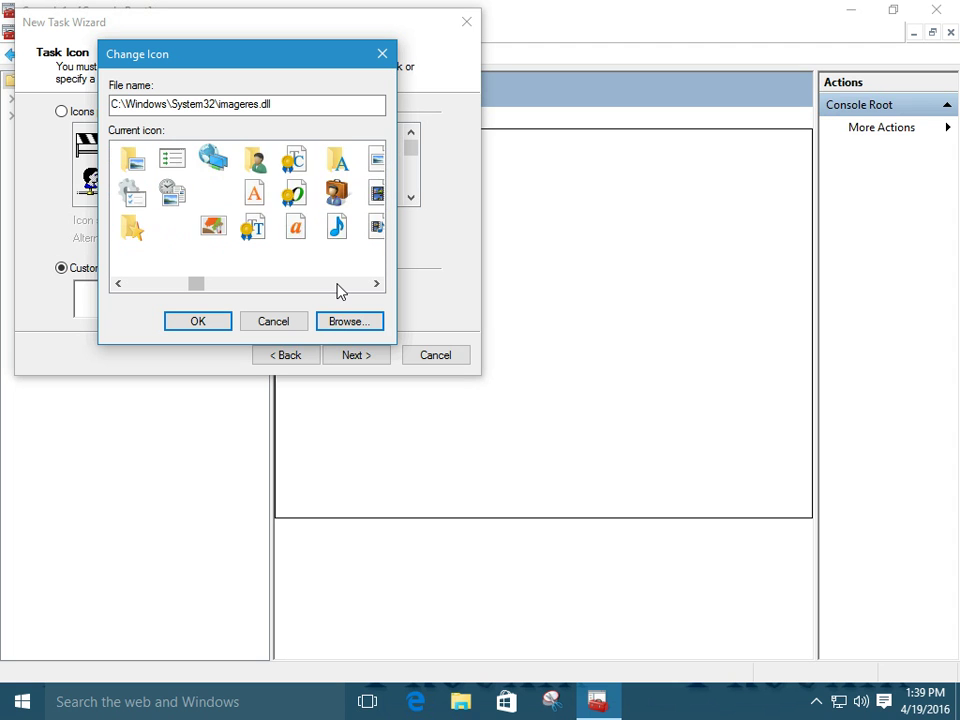
pyautogui.click(337, 284)
pyautogui.click(337, 284)
pyautogui.click(337, 284)
pyautogui.click(337, 284)
pyautogui.click(336, 289)
pyautogui.click(306, 289)
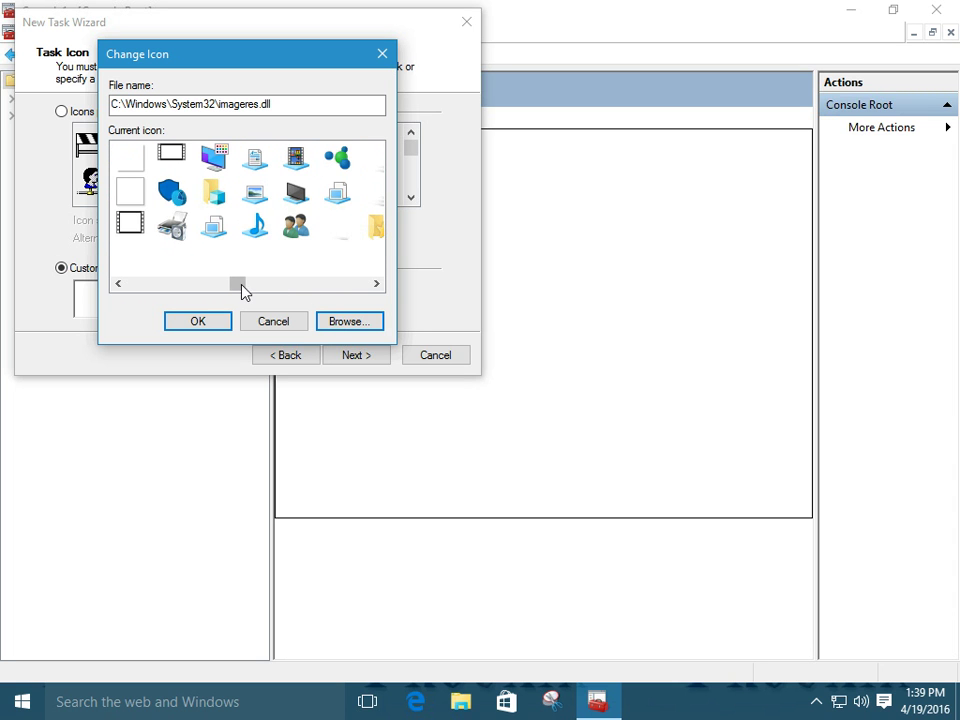
pyautogui.moveTo(240, 290); pyautogui.dragTo(126, 287)
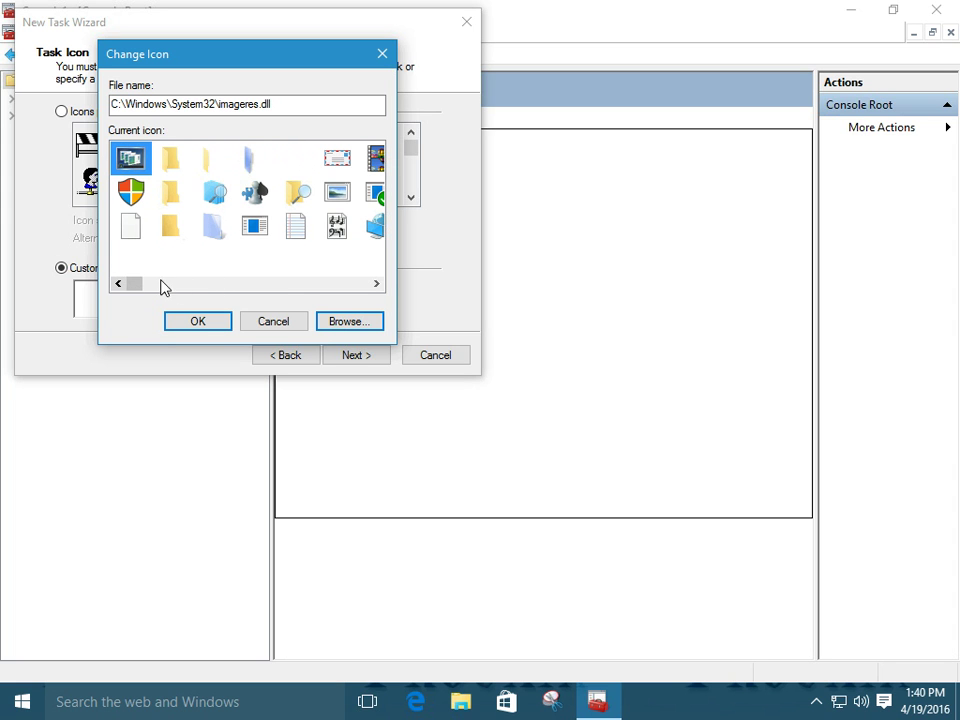
# Assign the lined text-page icon to the Wordpad task and finish the New Task Wizard
pyautogui.click(296, 231)
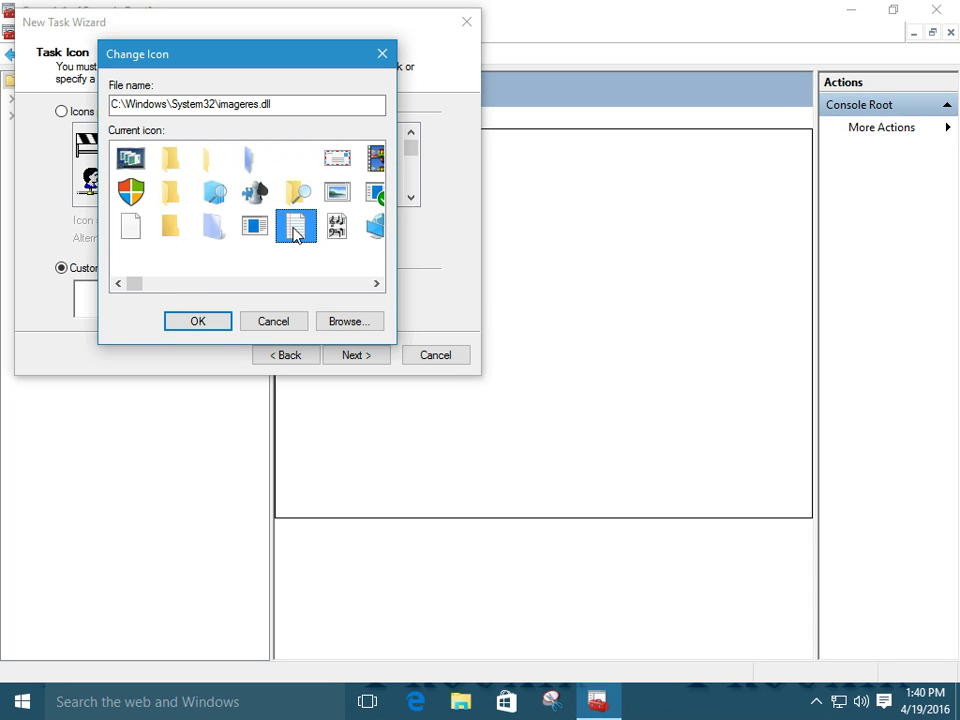
pyautogui.click(198, 322)
pyautogui.click(366, 357)
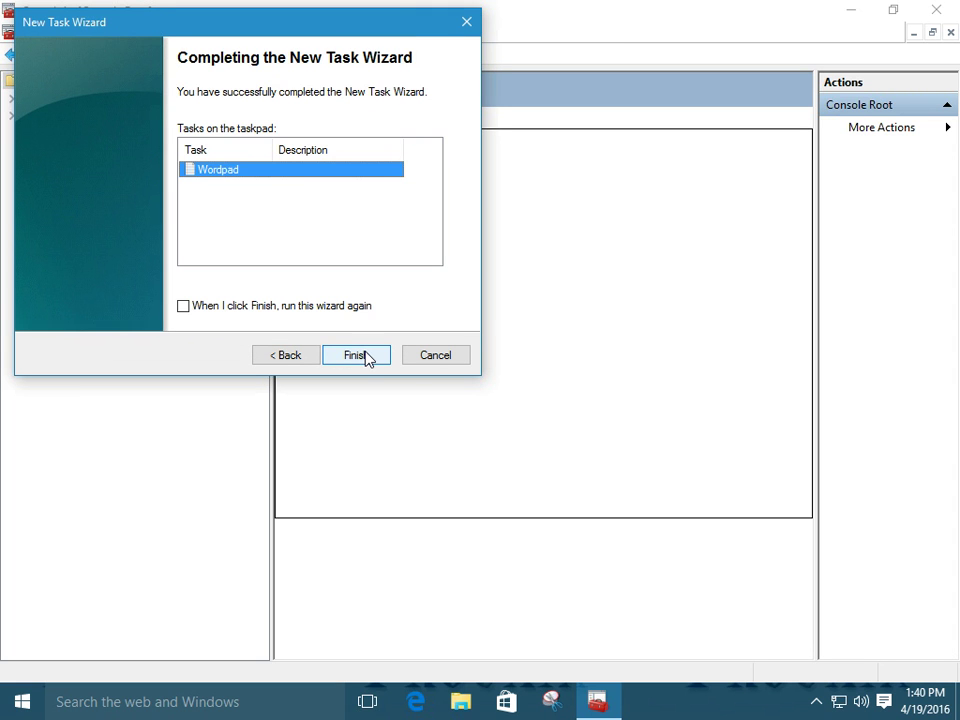
pyautogui.click(367, 359)
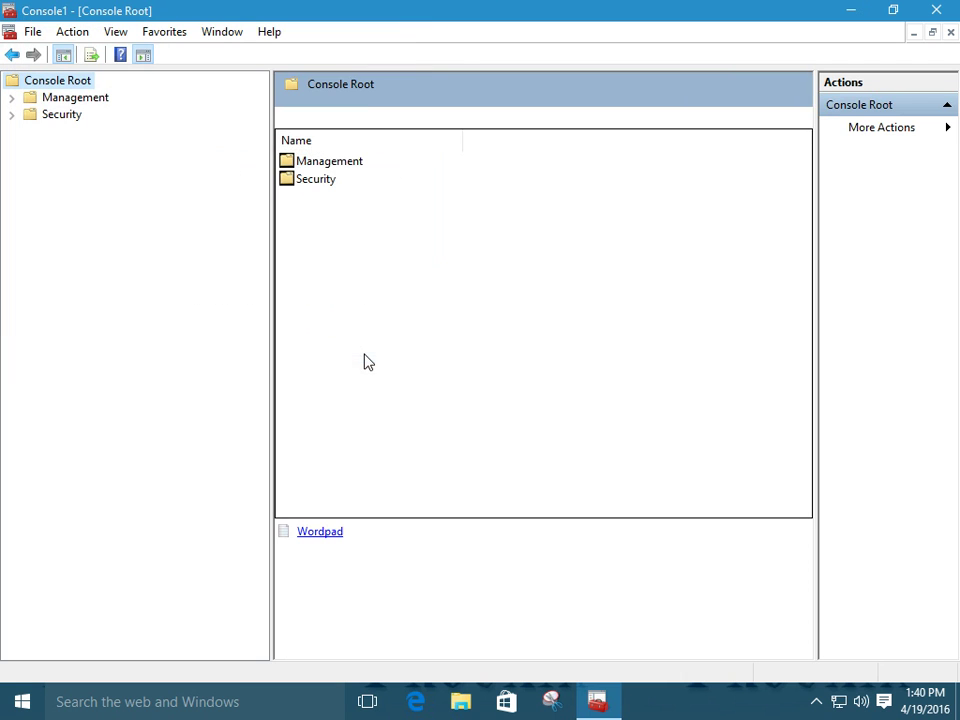
# Test the Wordpad task from the Console Root taskpad and close the WordPad window it launches
pyautogui.click(320, 534)
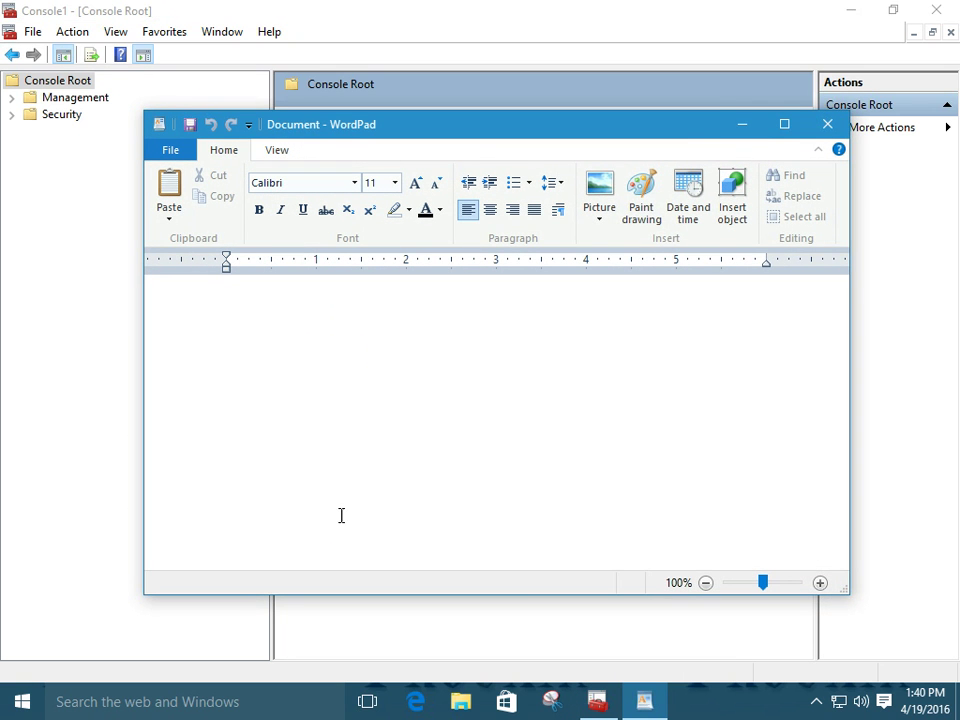
pyautogui.click(828, 127)
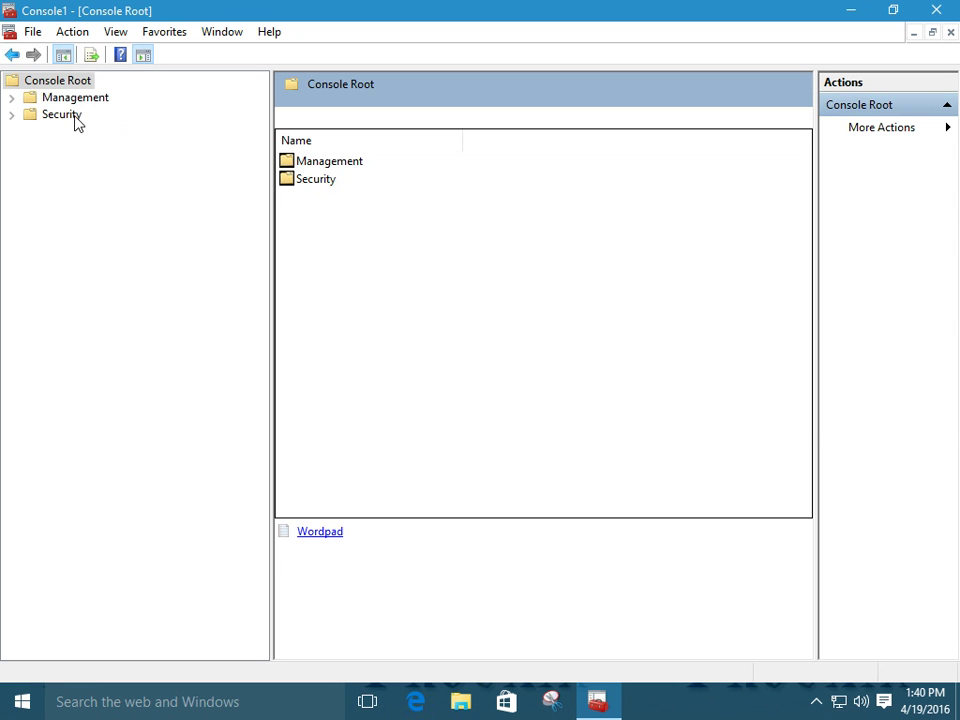
# Save the console to the Desktop as Console1.msc and close it, saving its settings
pyautogui.click(33, 32)
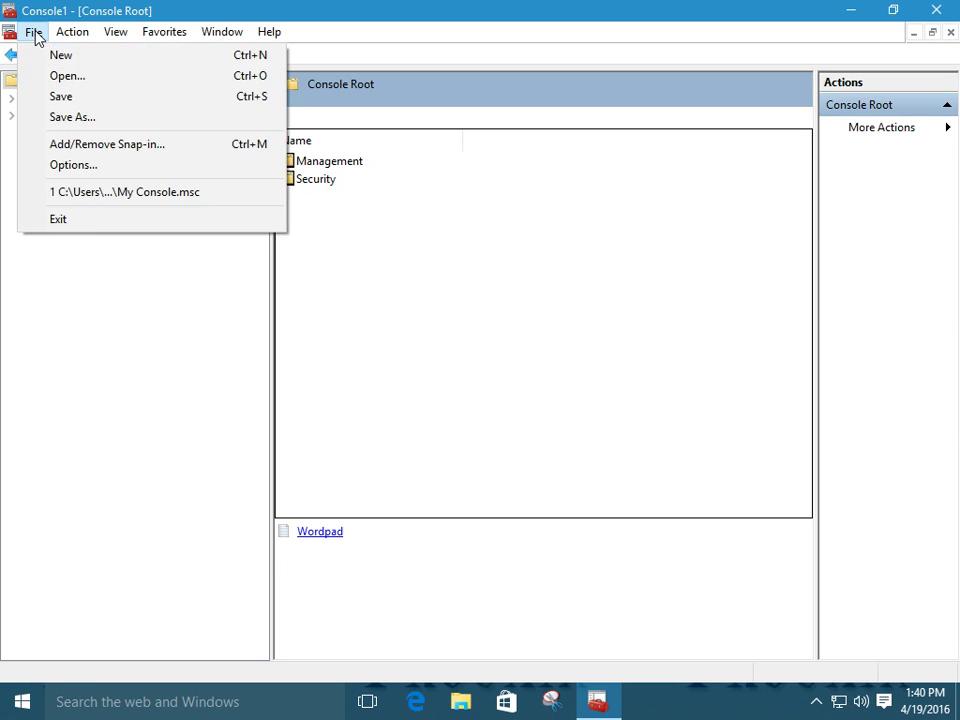
pyautogui.click(64, 98)
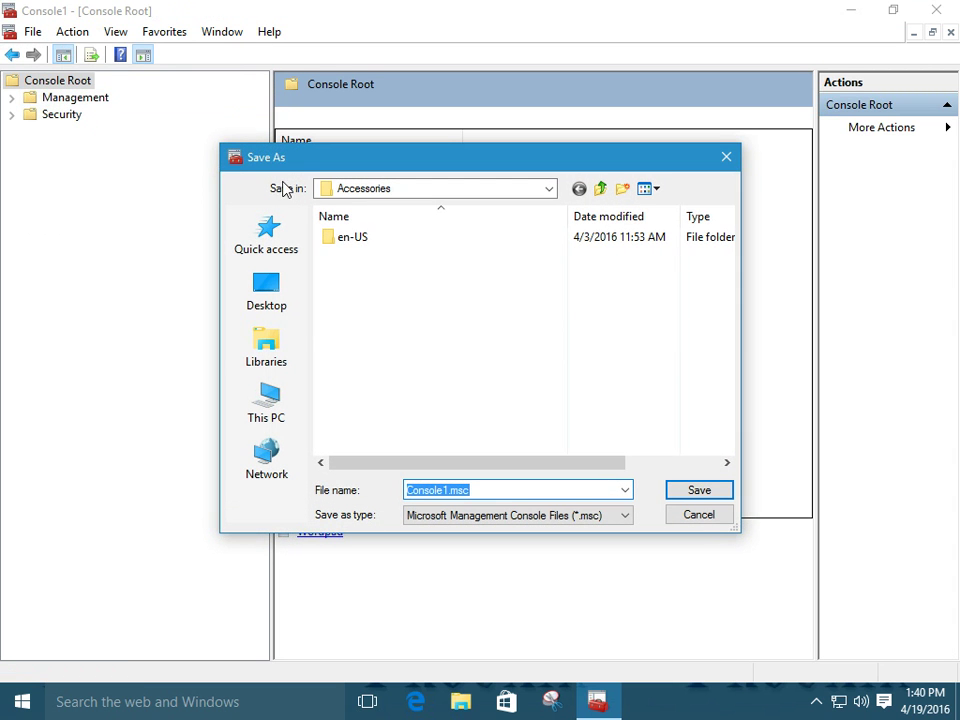
pyautogui.click(265, 287)
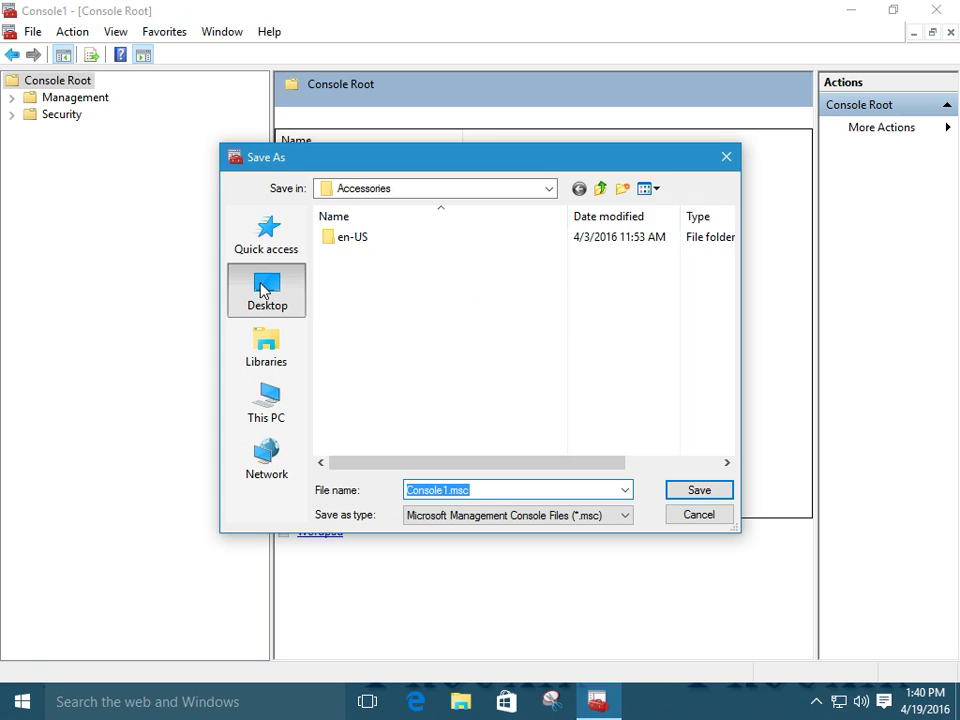
pyautogui.click(699, 490)
pyautogui.click(937, 12)
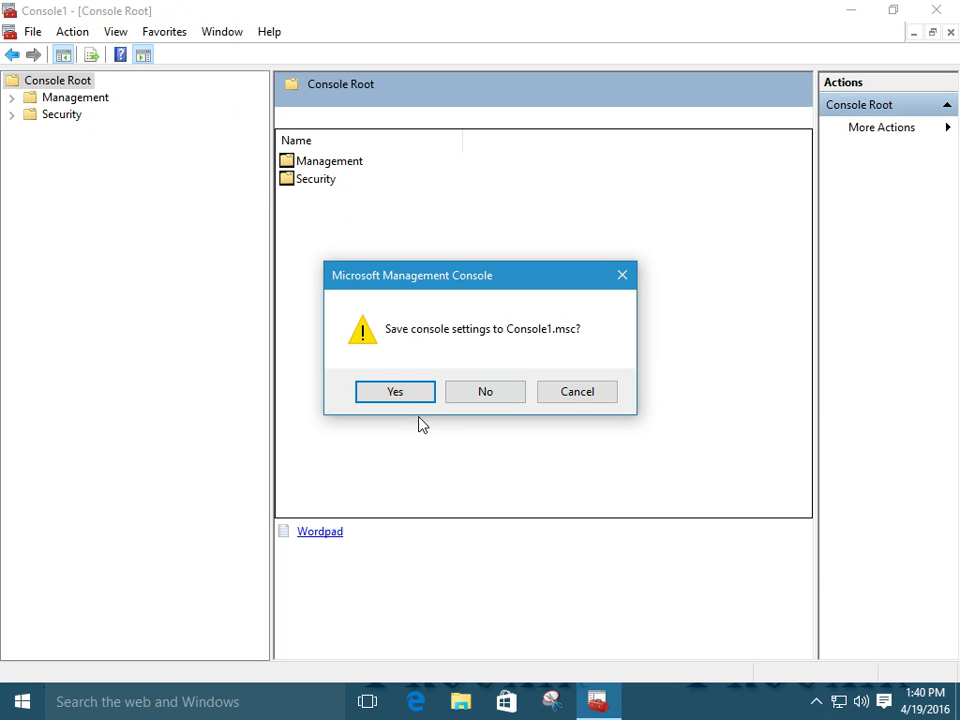
pyautogui.click(396, 392)
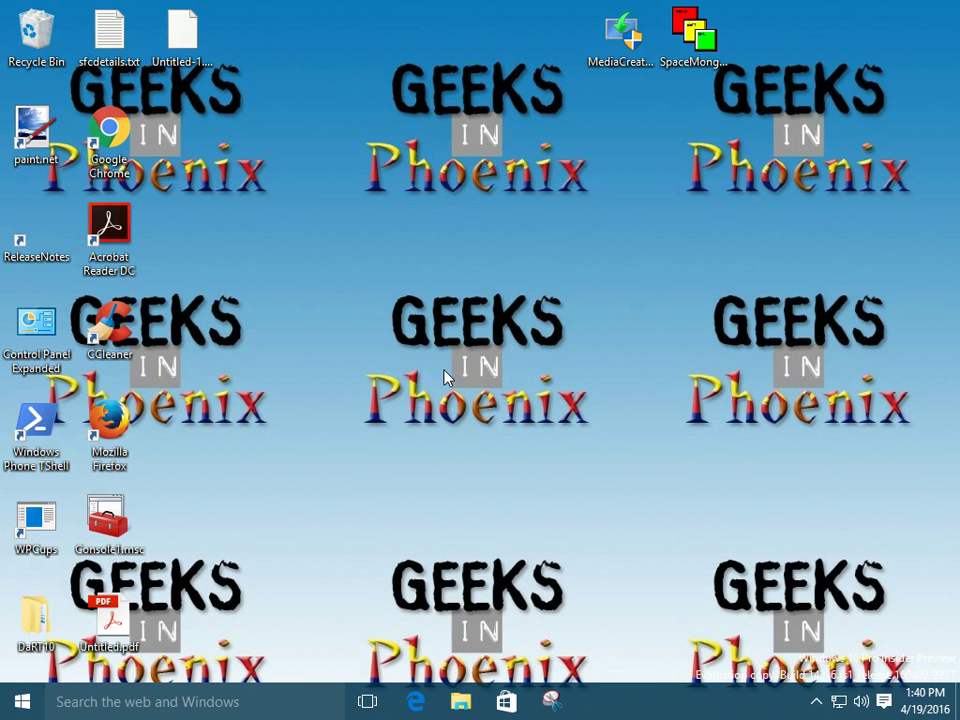
# Reopen Console1.msc from the desktop and allow it to make changes to the PC
pyautogui.click(103, 530)
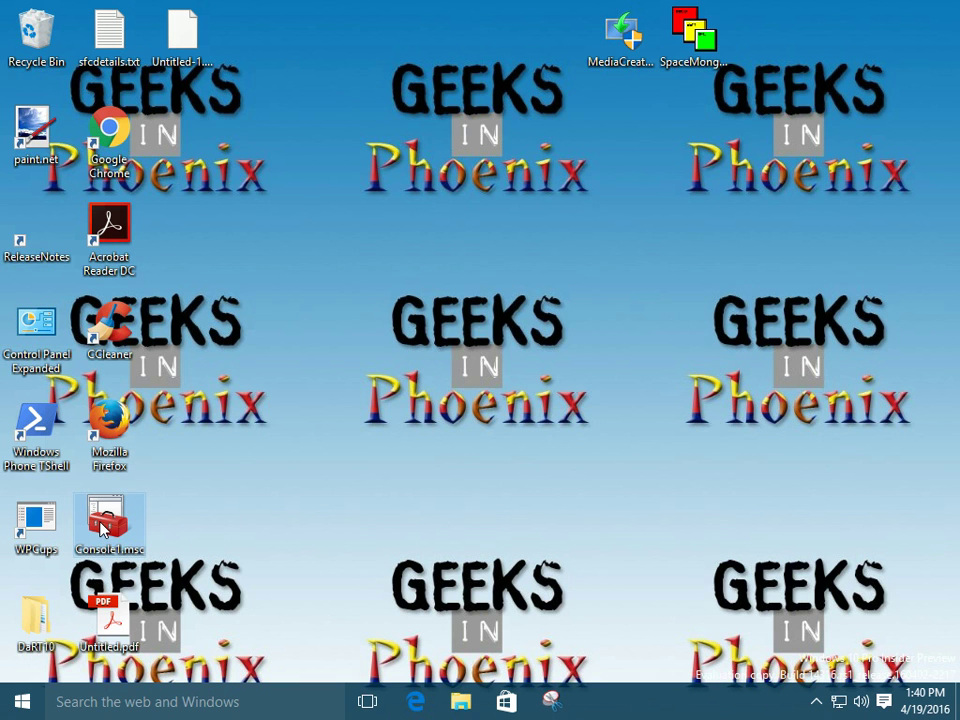
pyautogui.rightClick(103, 530)
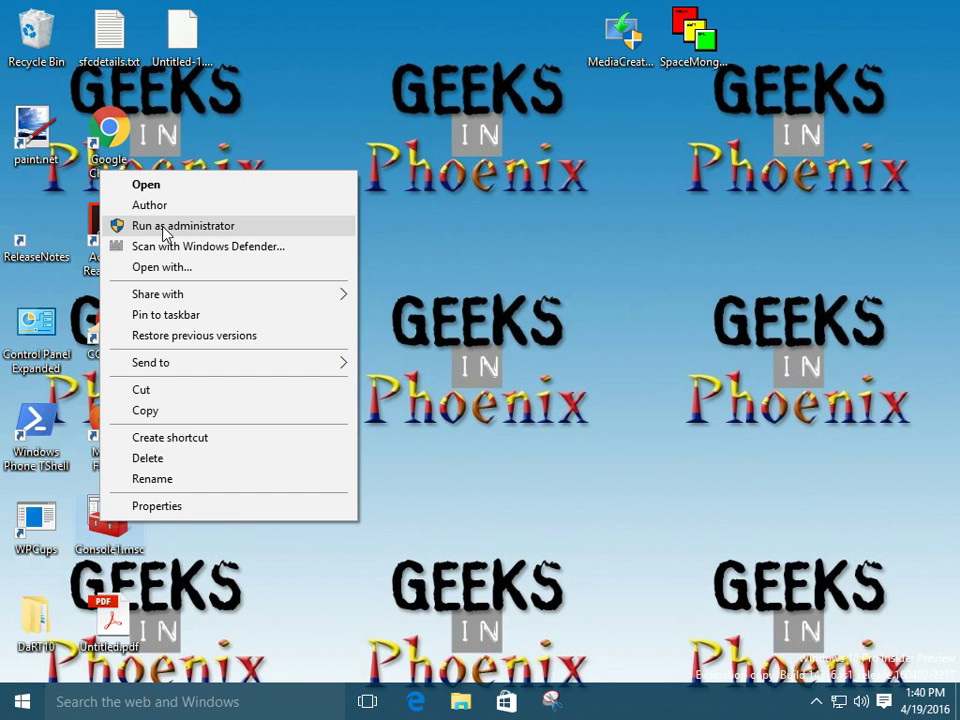
pyautogui.click(153, 185)
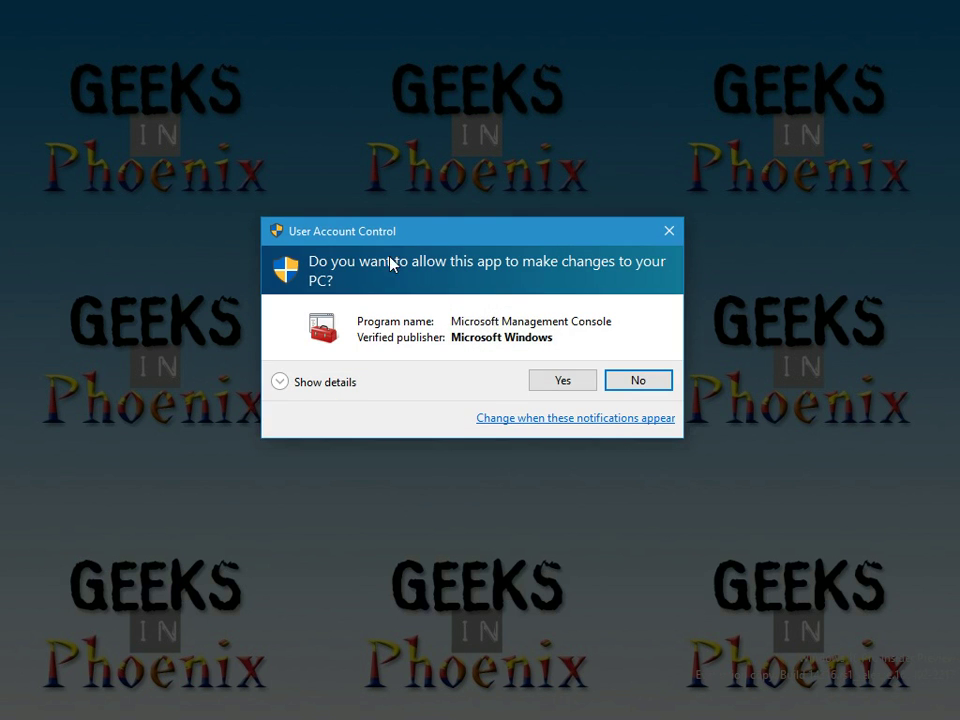
pyautogui.click(545, 386)
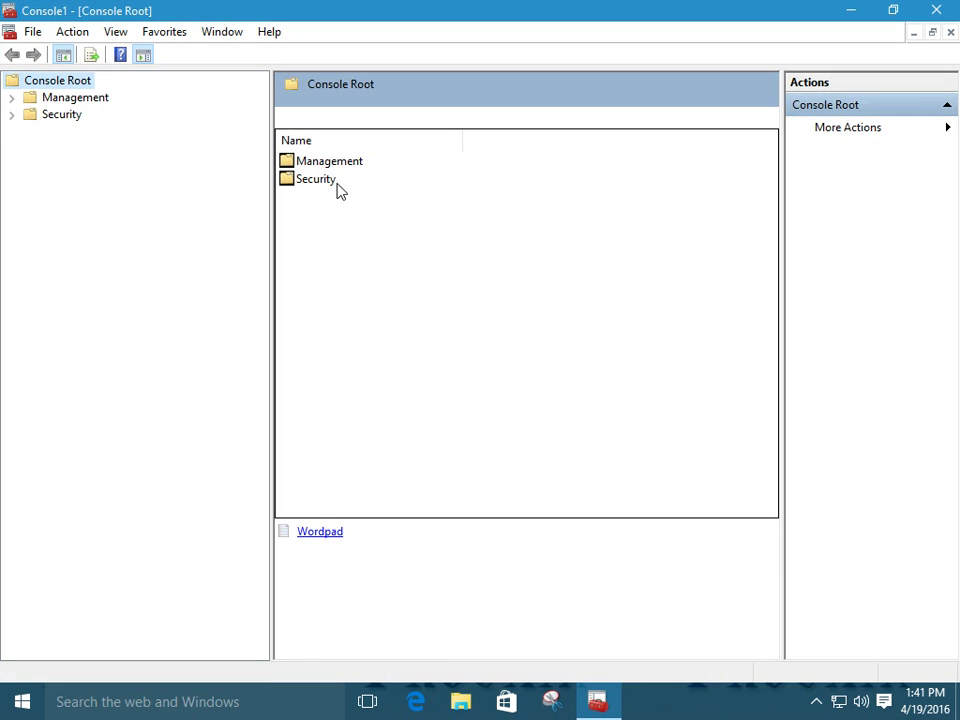
# Examine the Management folder and its Computer Management (Local) snap-in in the reopened console, then collapse both
pyautogui.click(11, 97)
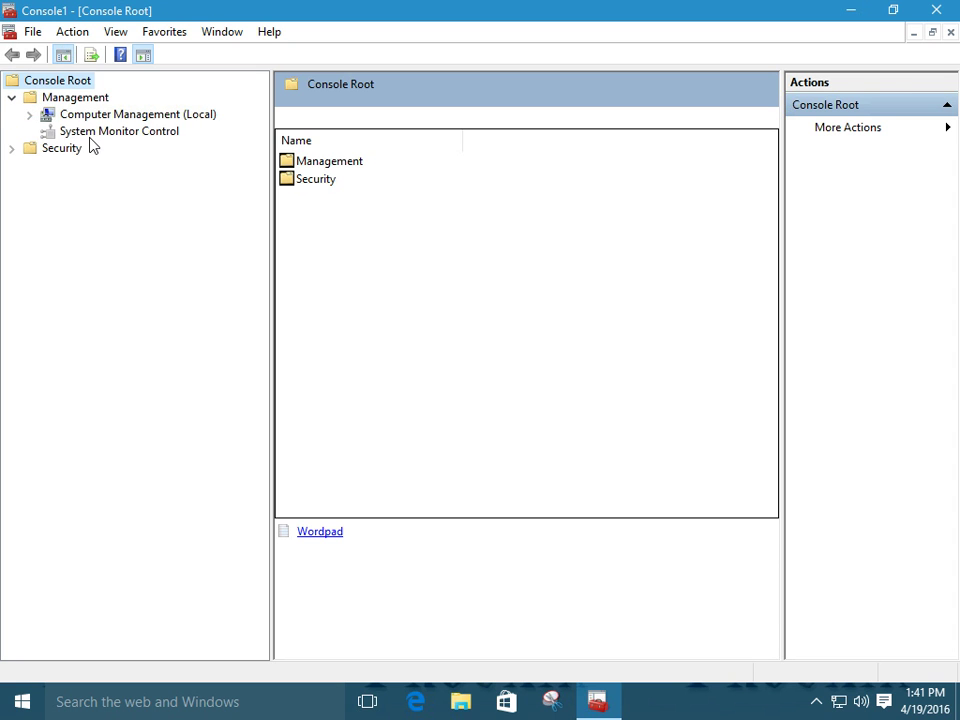
pyautogui.click(30, 115)
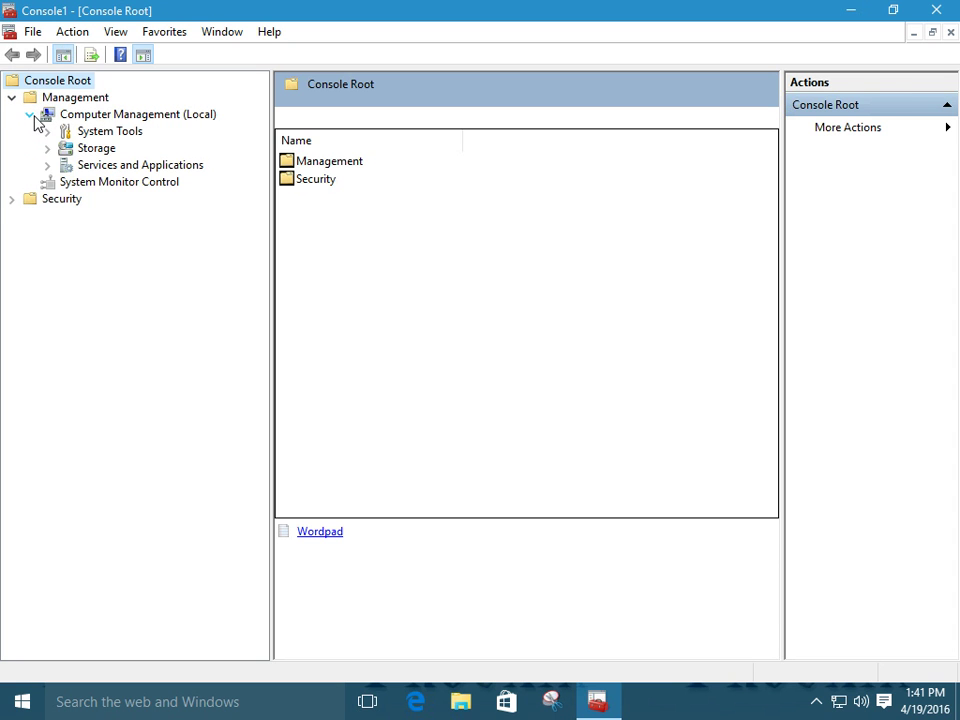
pyautogui.click(81, 116)
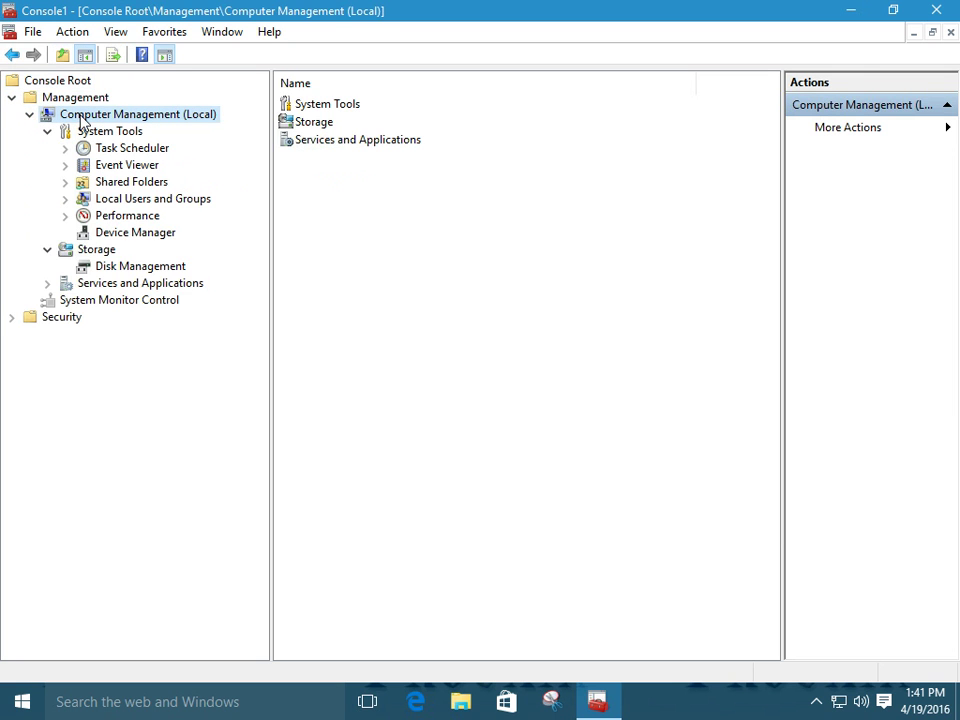
pyautogui.click(29, 115)
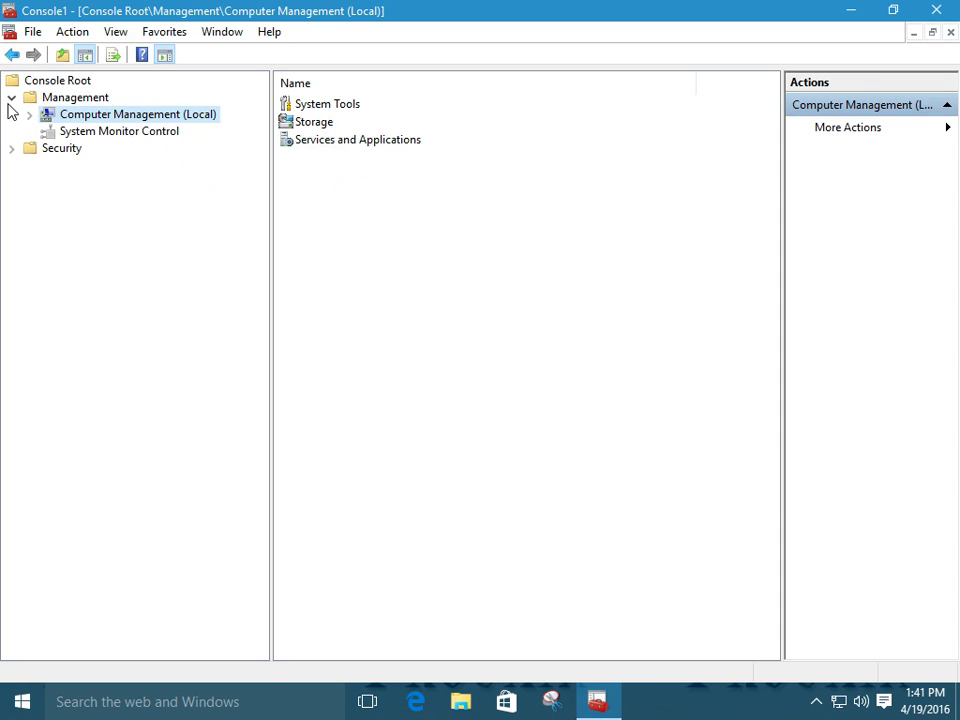
pyautogui.click(11, 98)
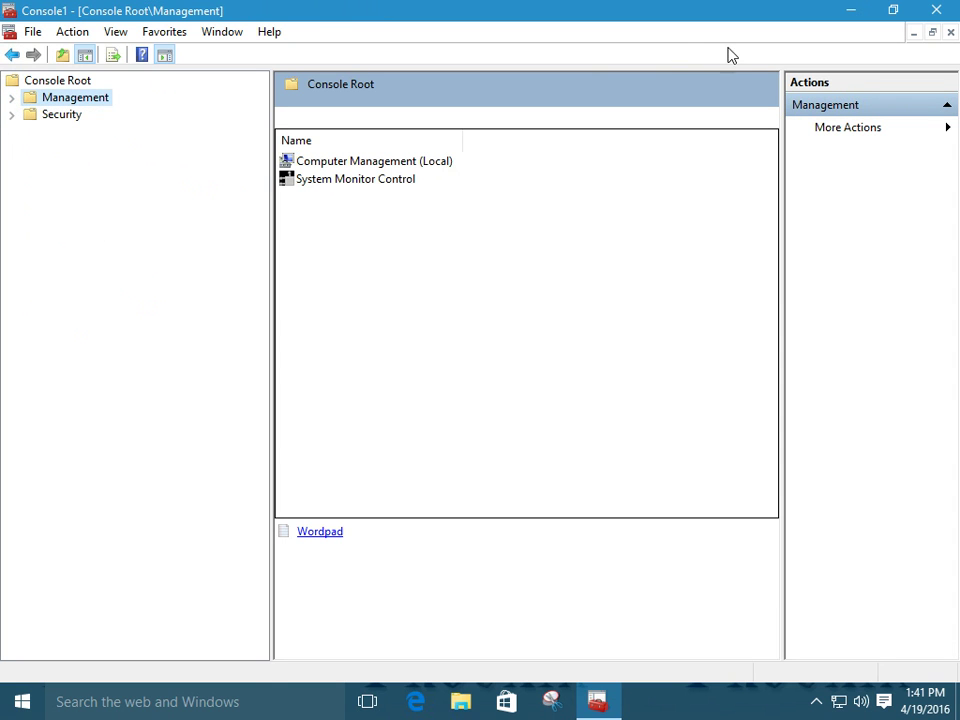